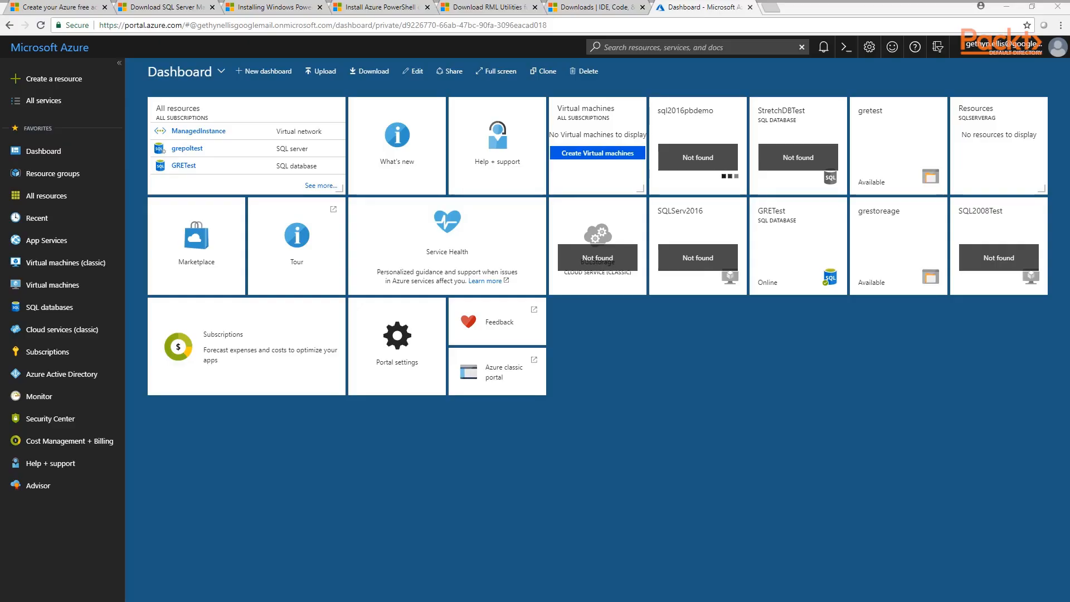
Start a new SQL Database resource and name the database Toystore
left_click(58, 84)
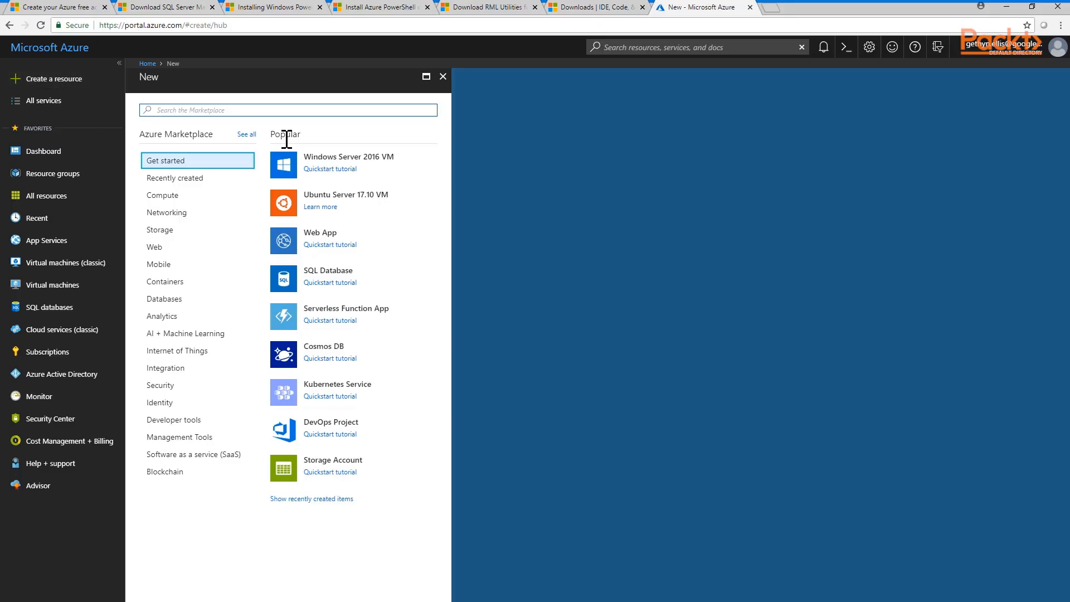
left_click(328, 274)
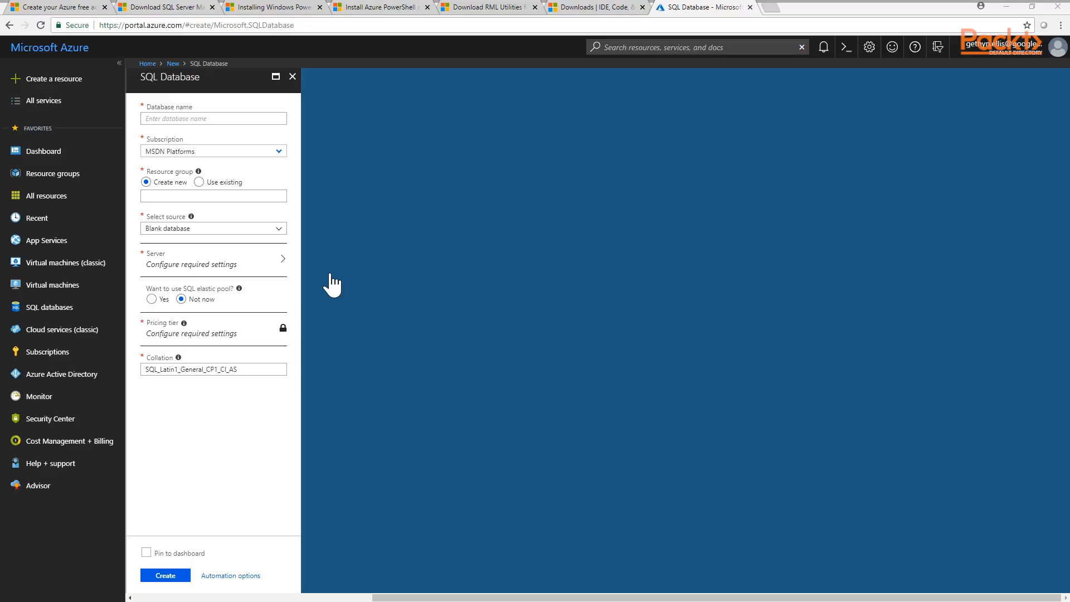
left_click(183, 120)
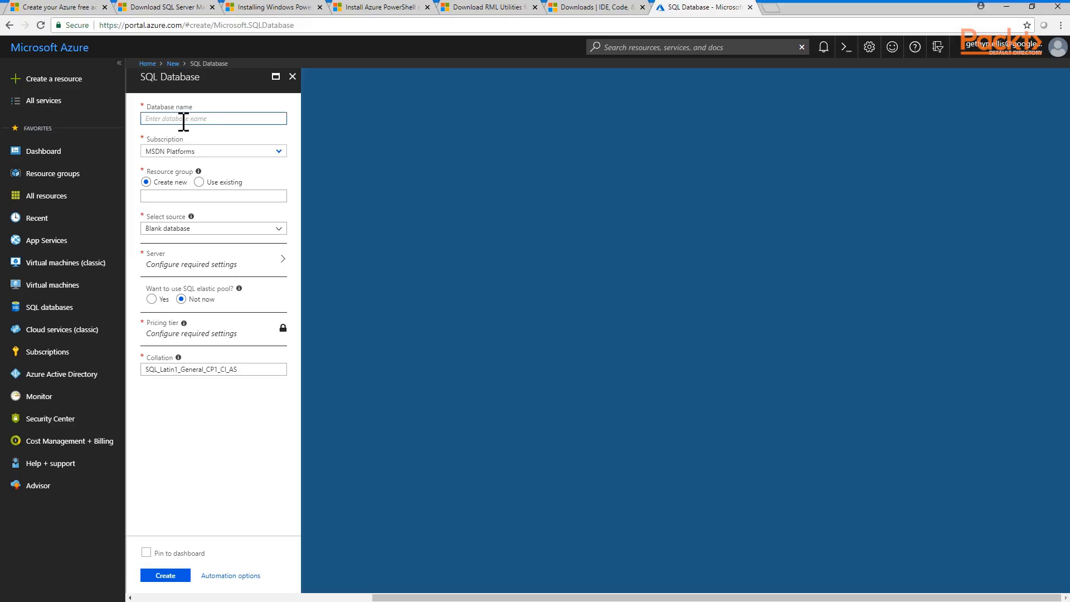
type("Toystore")
Assign the database to the MSDN Platforms subscription and a new resource group named toystore, keeping Blank database as the source
left_click(278, 152)
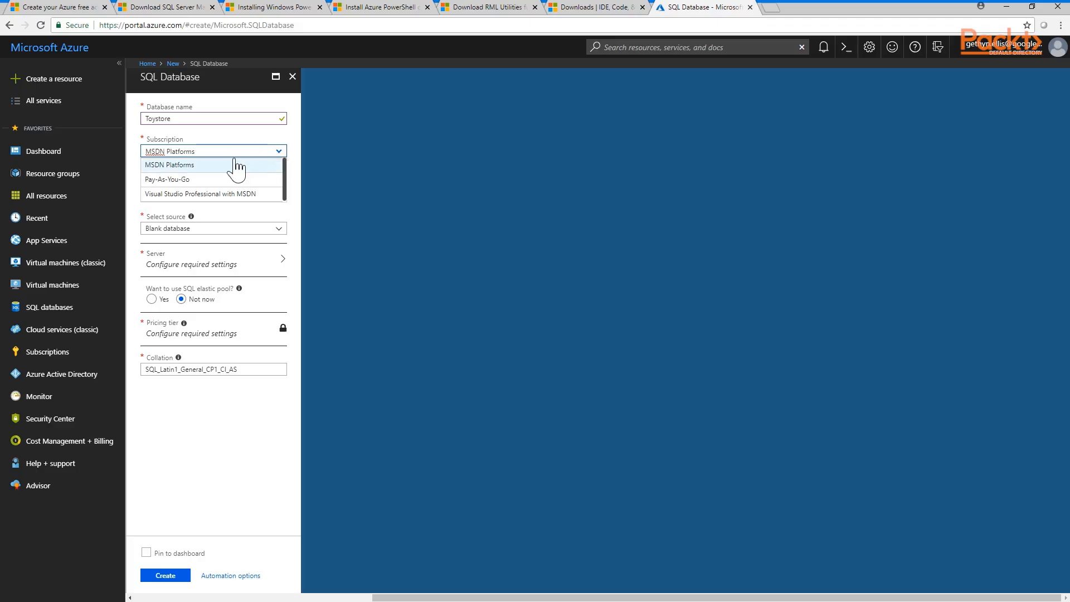
left_click(205, 165)
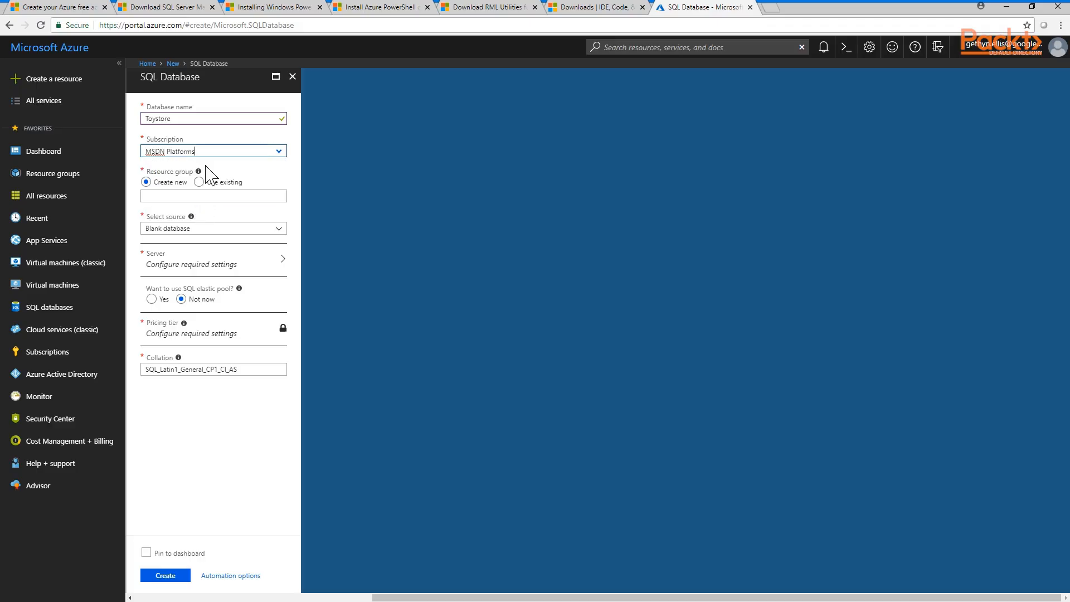
left_click(161, 195)
type("toystore")
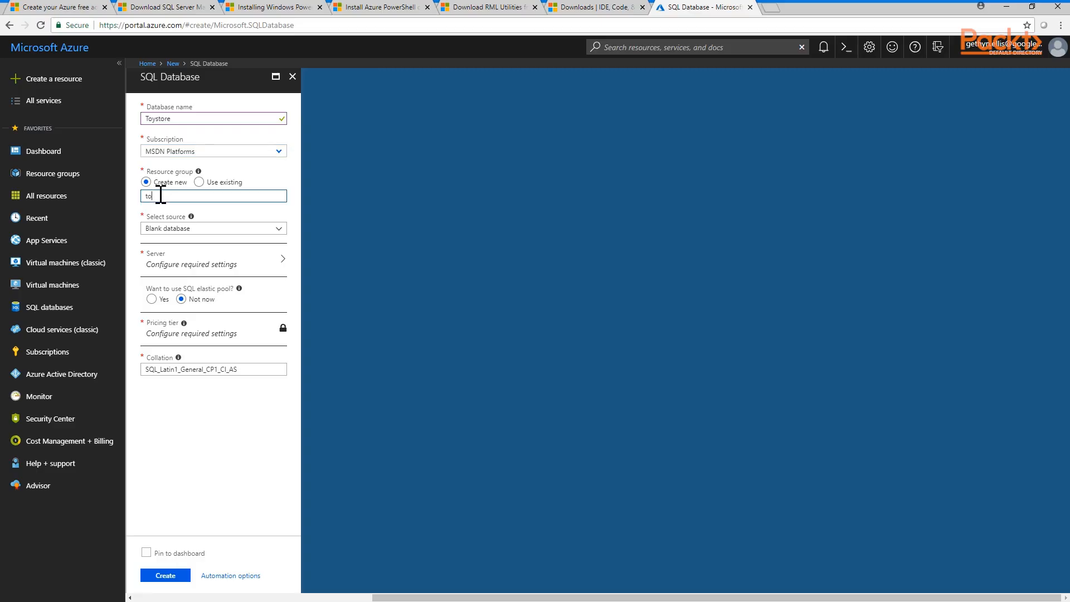
left_click(202, 229)
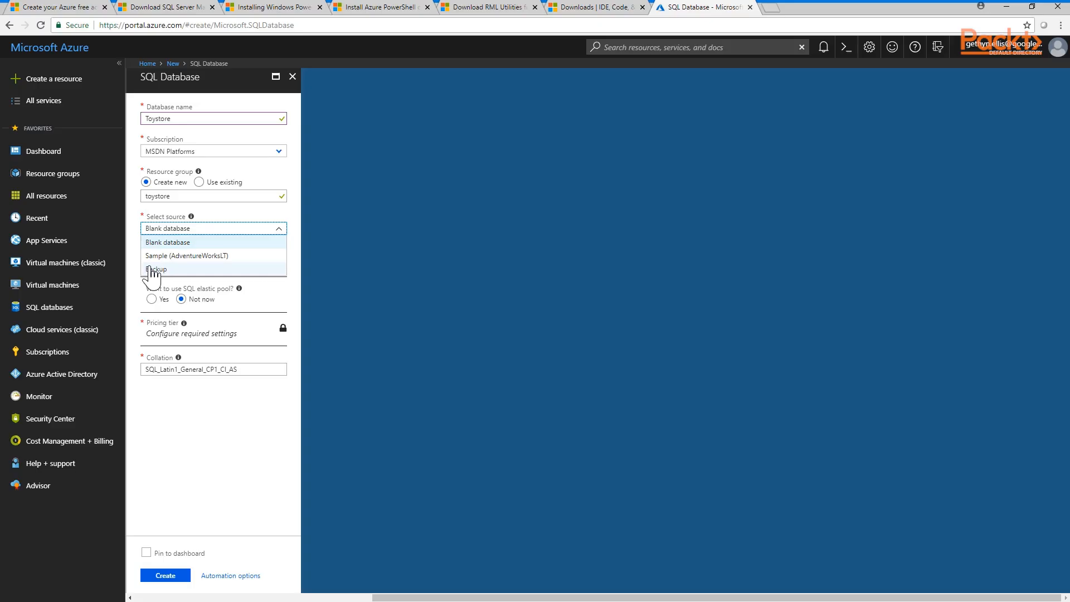
left_click(218, 229)
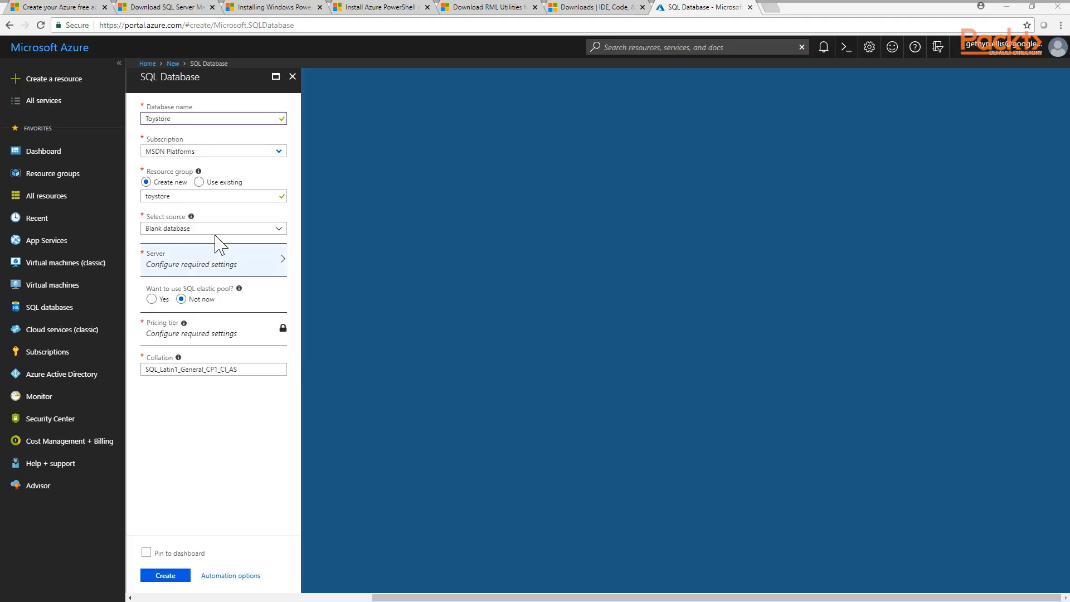
Configure a new server named toyfactory with the server admin login sqladmin
left_click(191, 272)
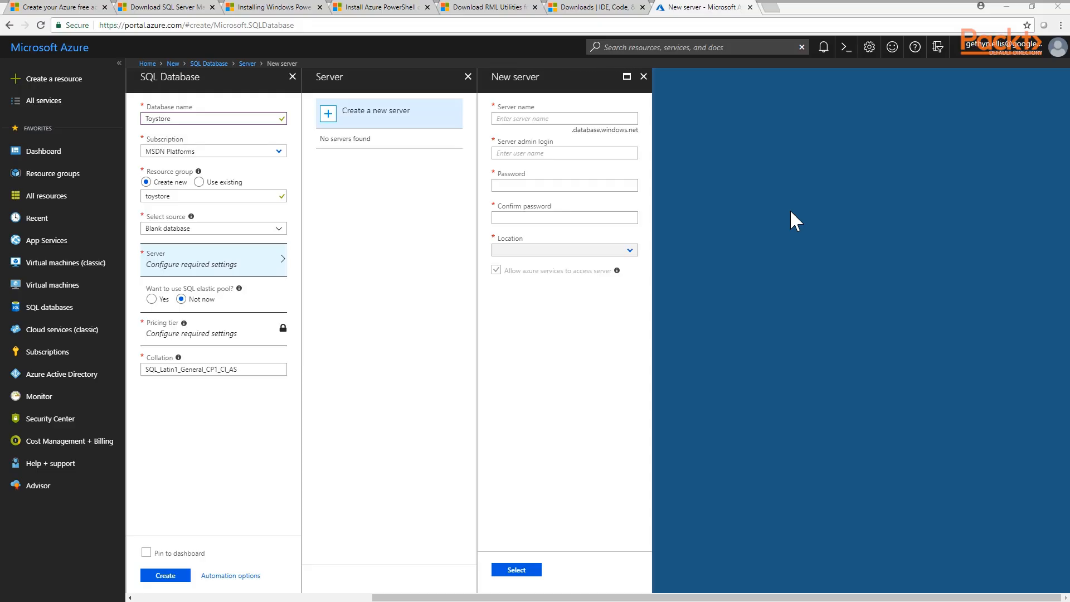
left_click(518, 119)
type("toyfactory")
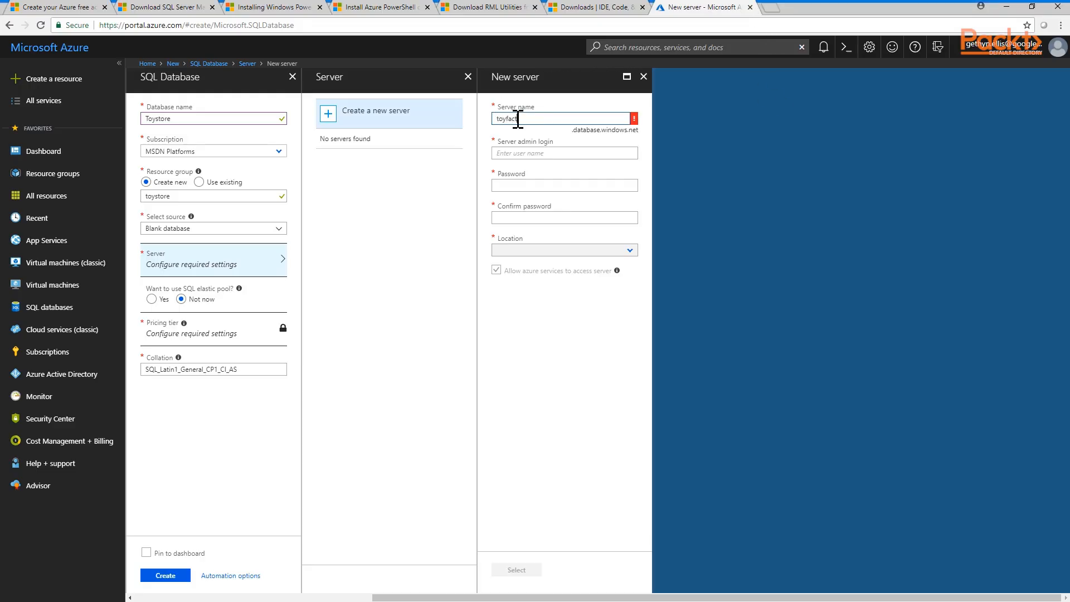
left_click(539, 154)
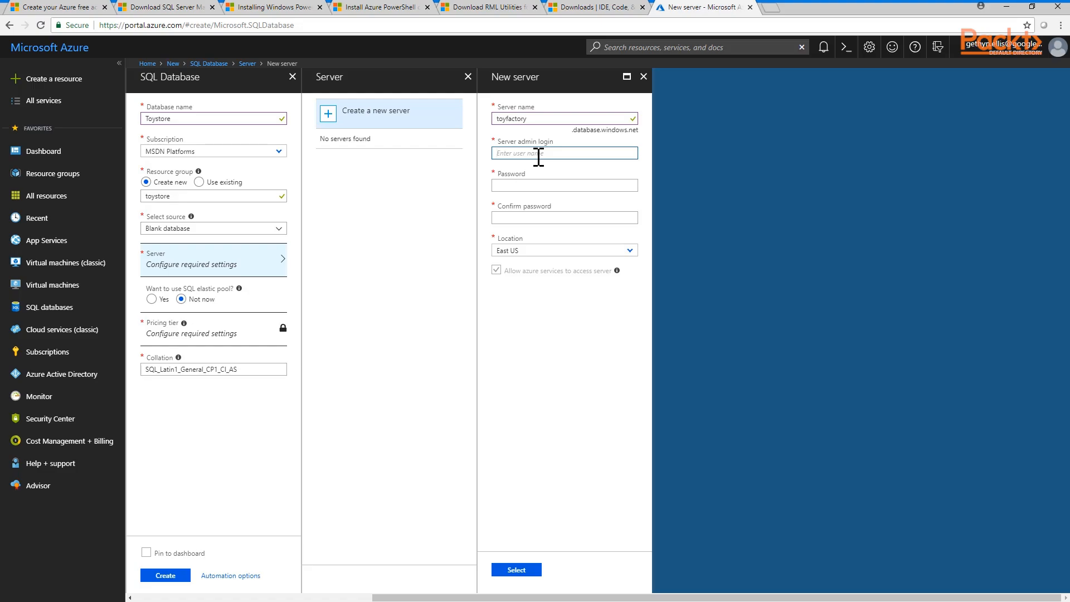
type("sqladmin")
Enter the server admin password and repeat it in the confirmation field until both match
key("Tab")
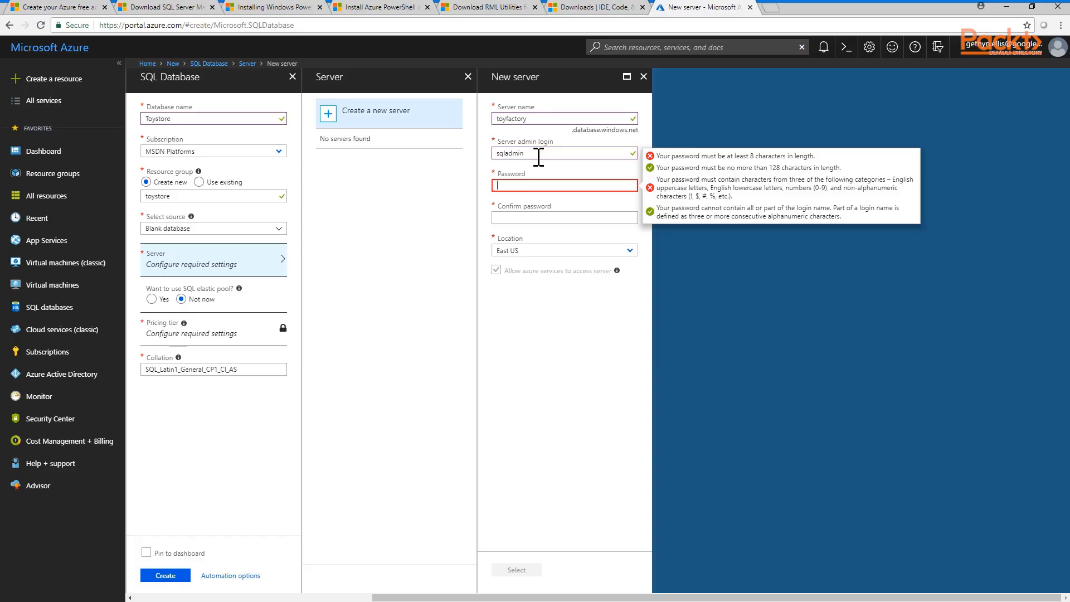
type("••••••••")
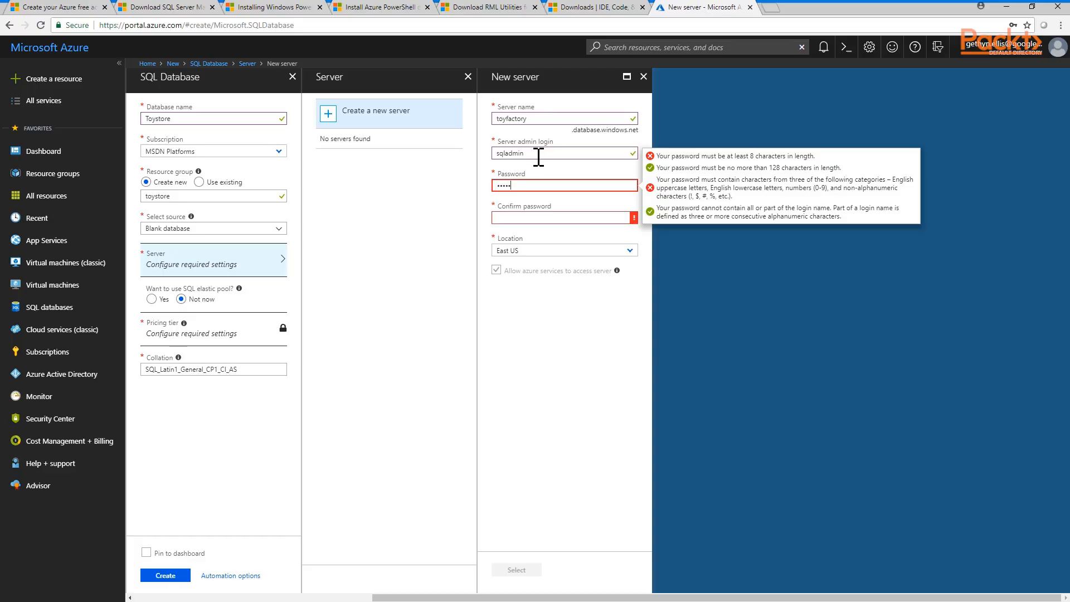
key("Tab")
type("••••")
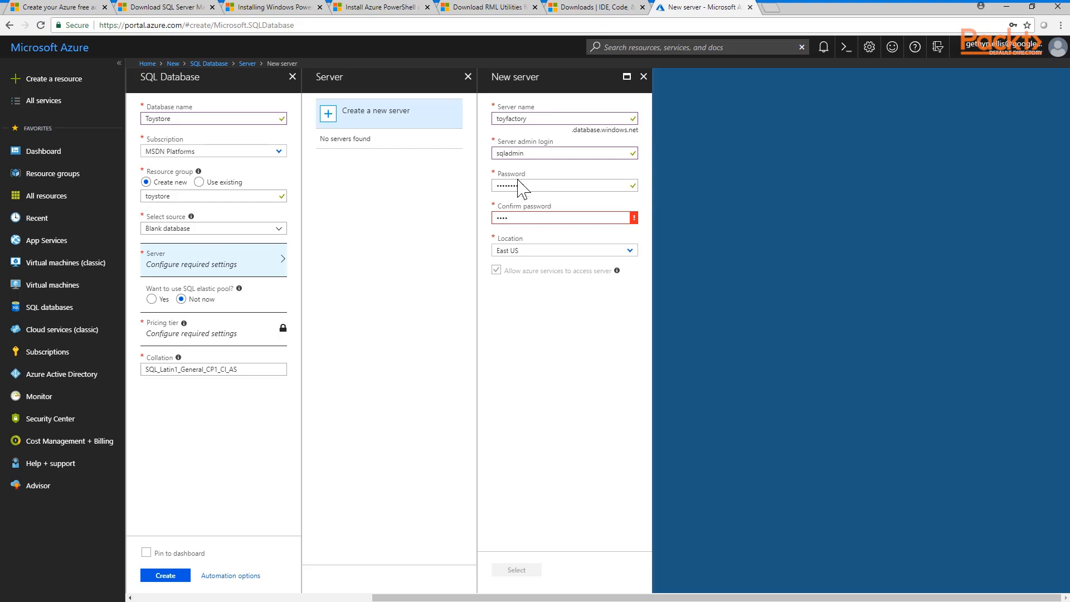
double_click(500, 186)
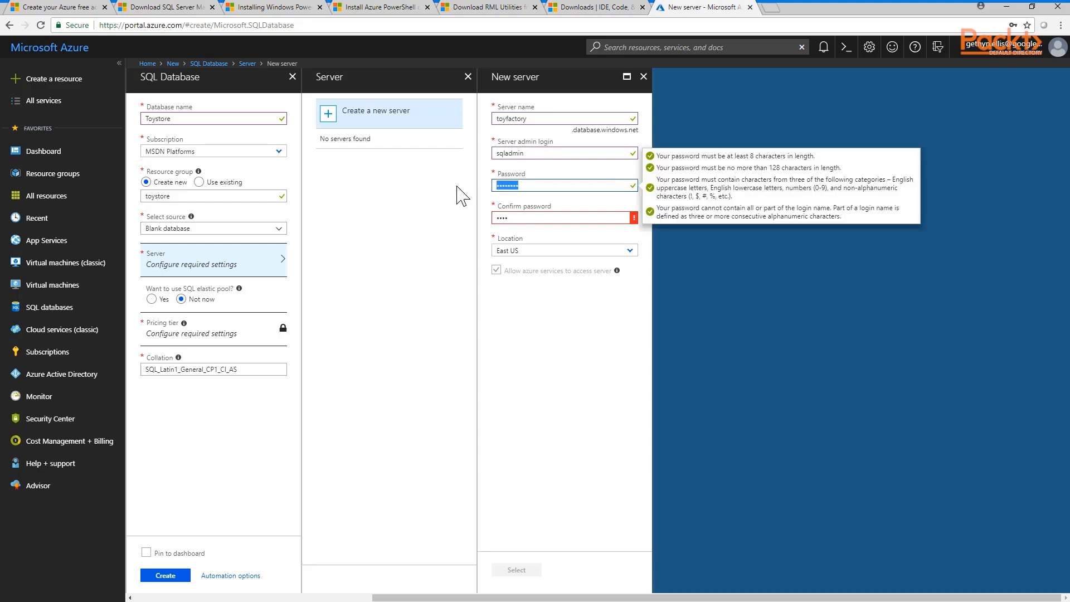
left_click(457, 187)
left_click_drag(524, 219, 447, 216)
type("••")
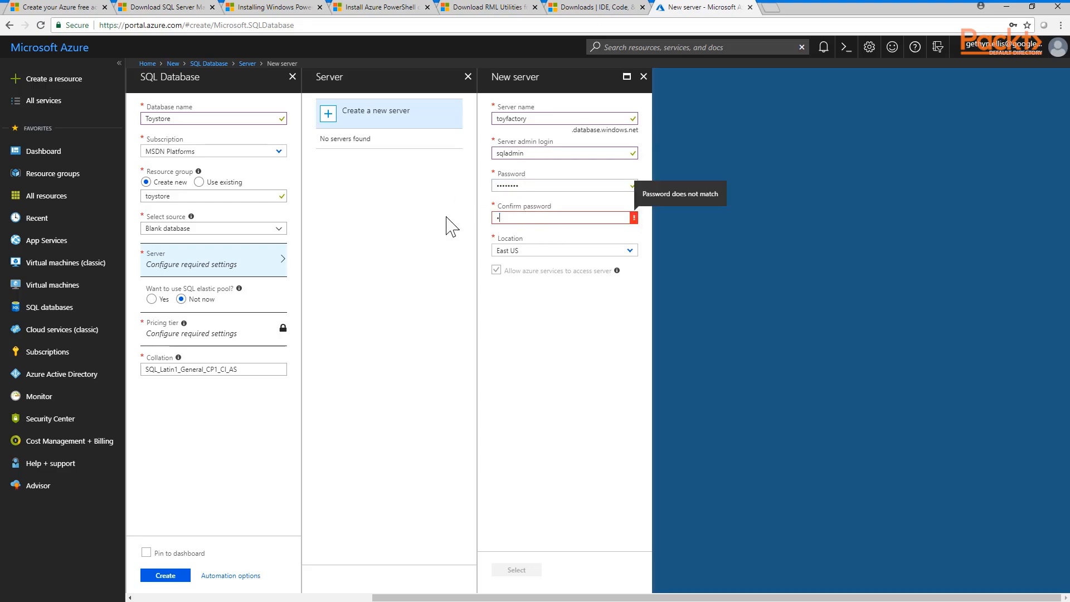
type("••••••")
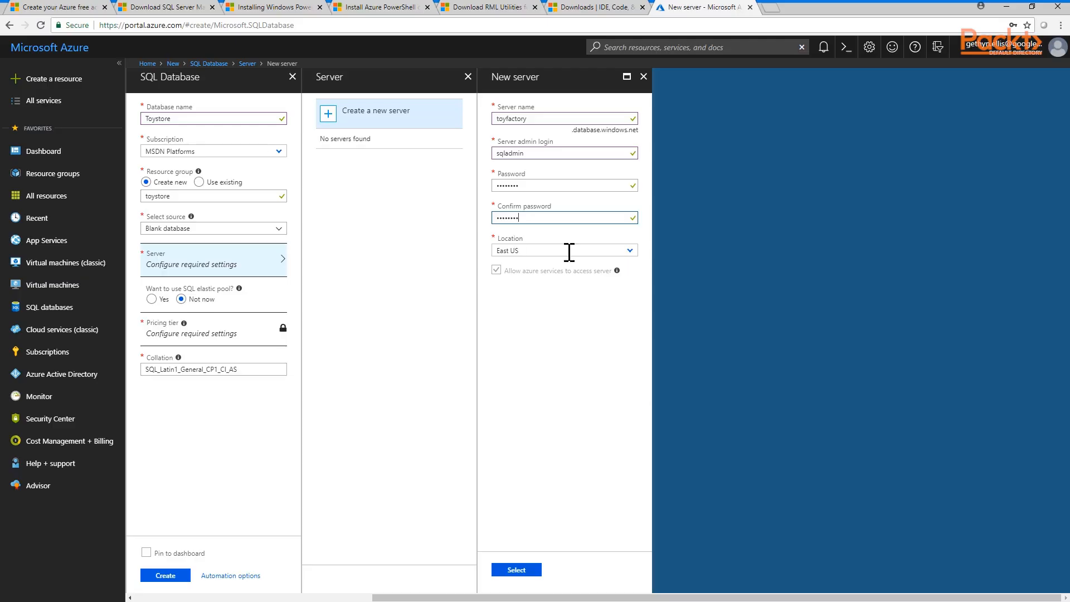
Try to set the new server's location to UK South
left_click(630, 252)
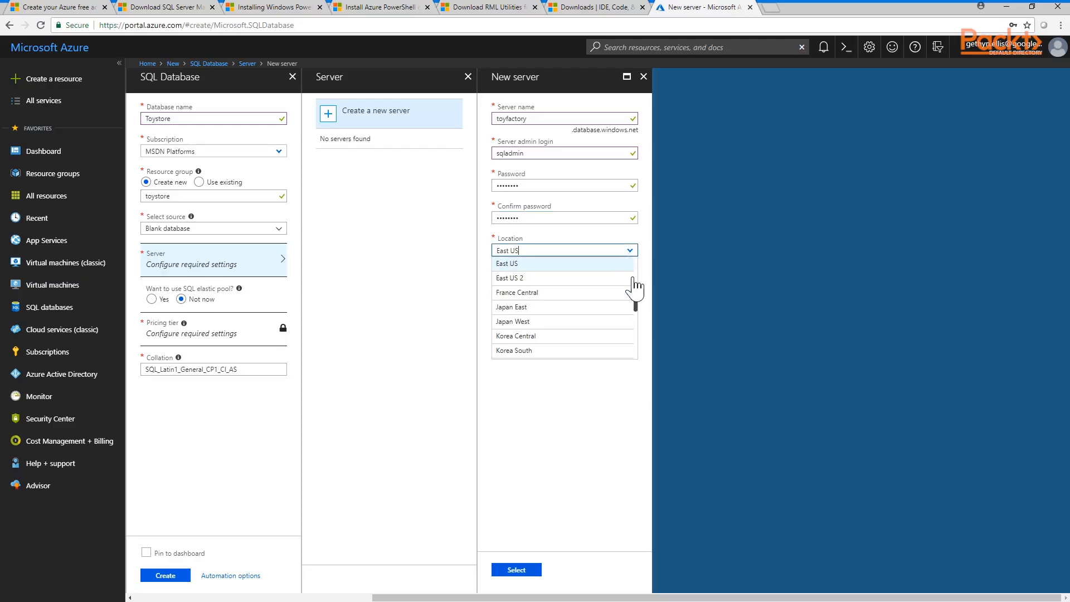
left_click_drag(636, 301, 635, 349)
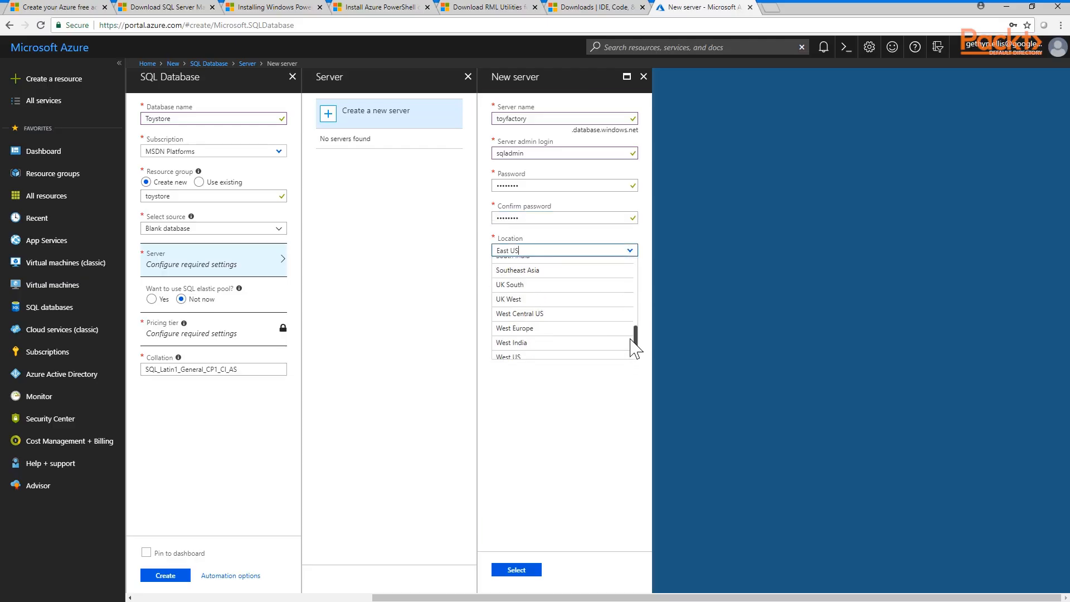
left_click(522, 286)
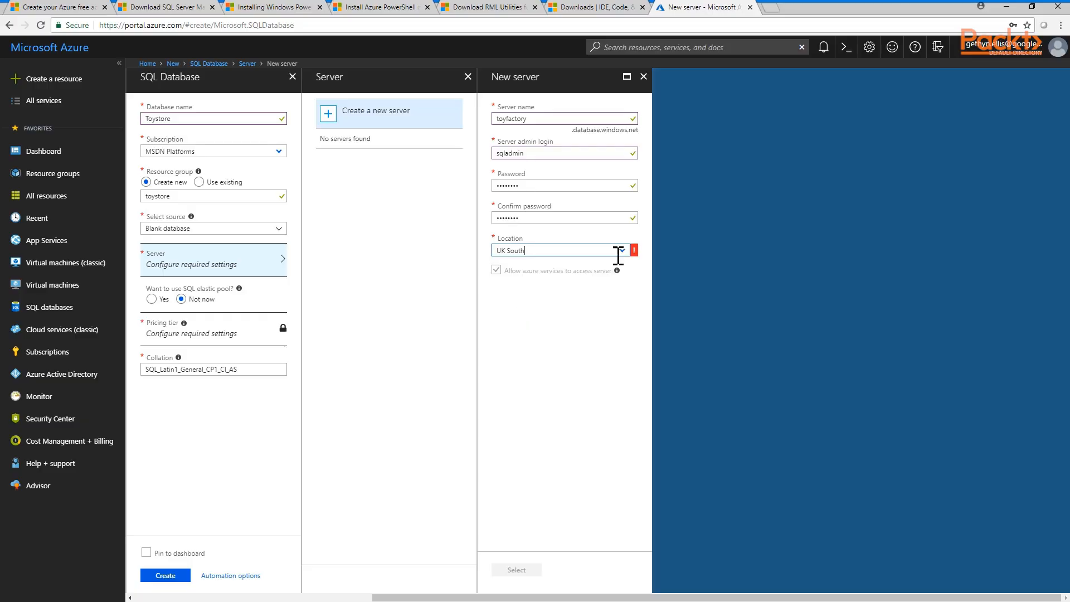
Set the new server's location to West Europe and select this server for the database
left_click(621, 252)
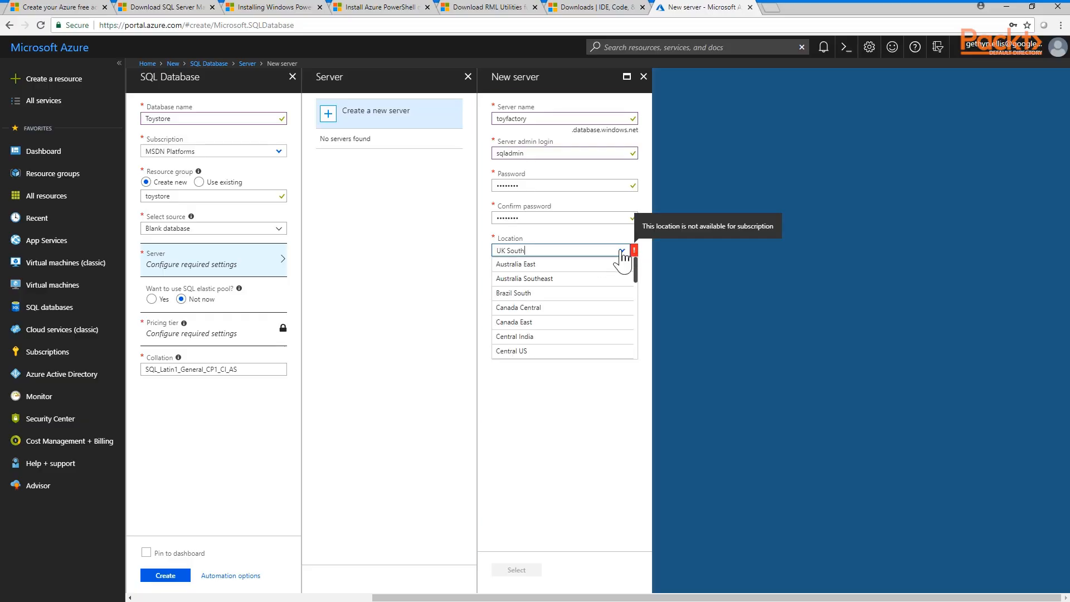
scroll(564, 359, "up", 2)
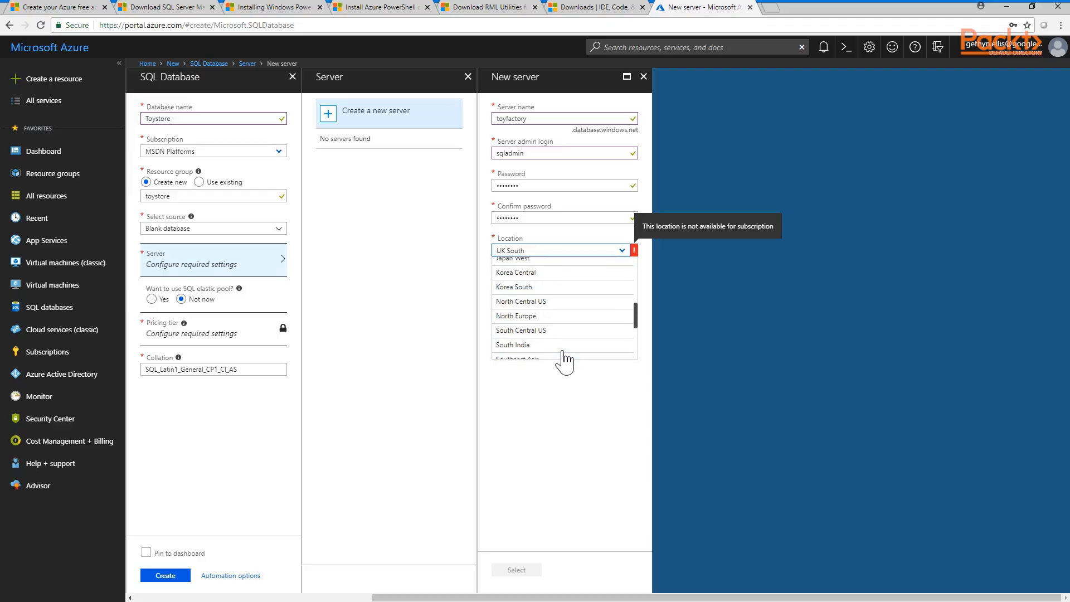
scroll(565, 361, "down", 1)
scroll(565, 362, "up", 2)
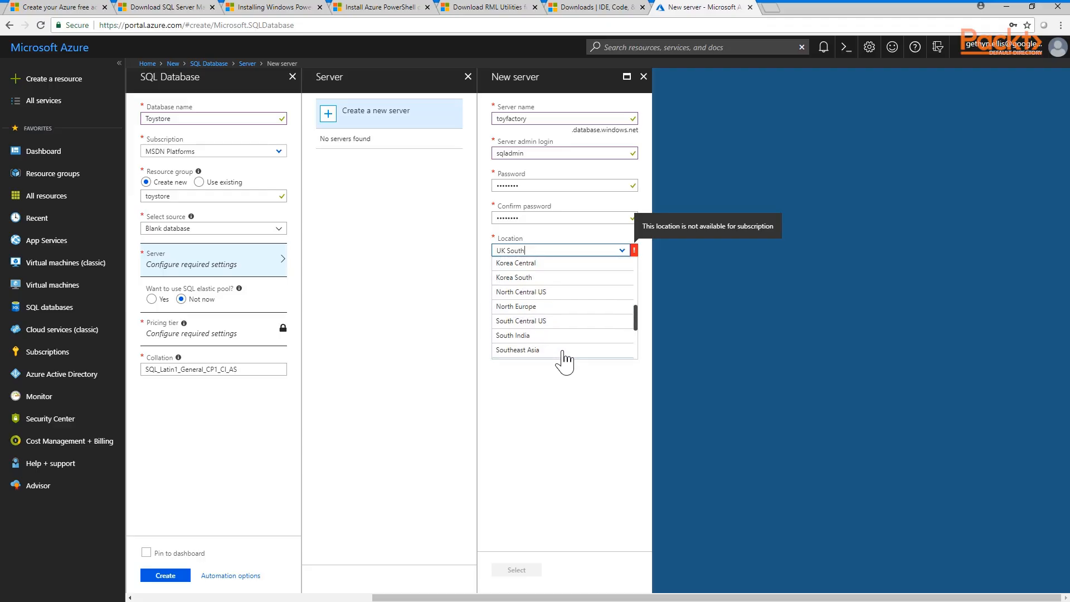
scroll(565, 361, "up", 4)
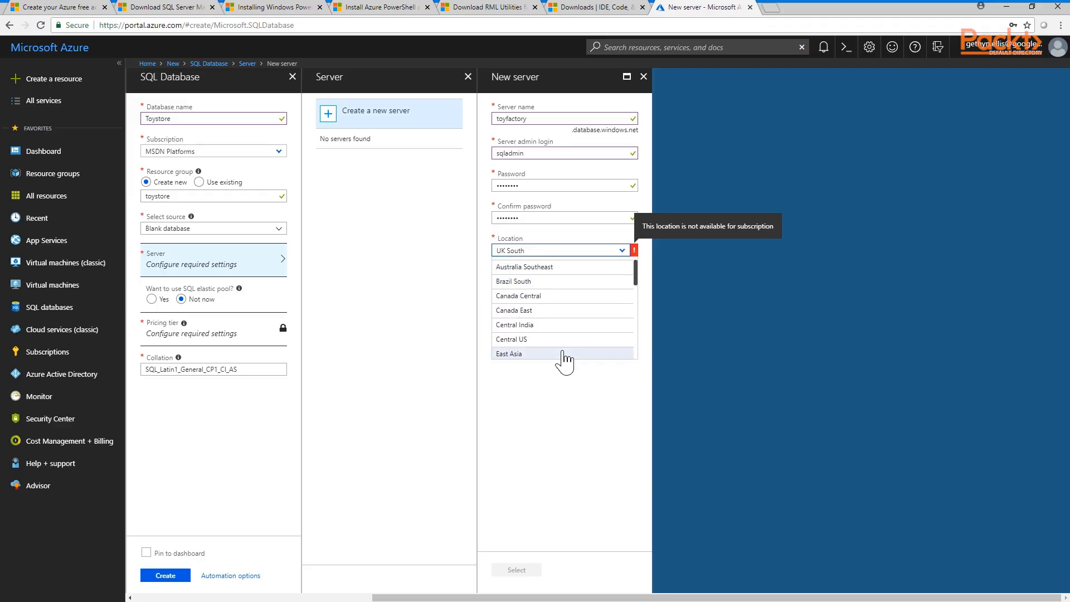
scroll(565, 362, "down", 8)
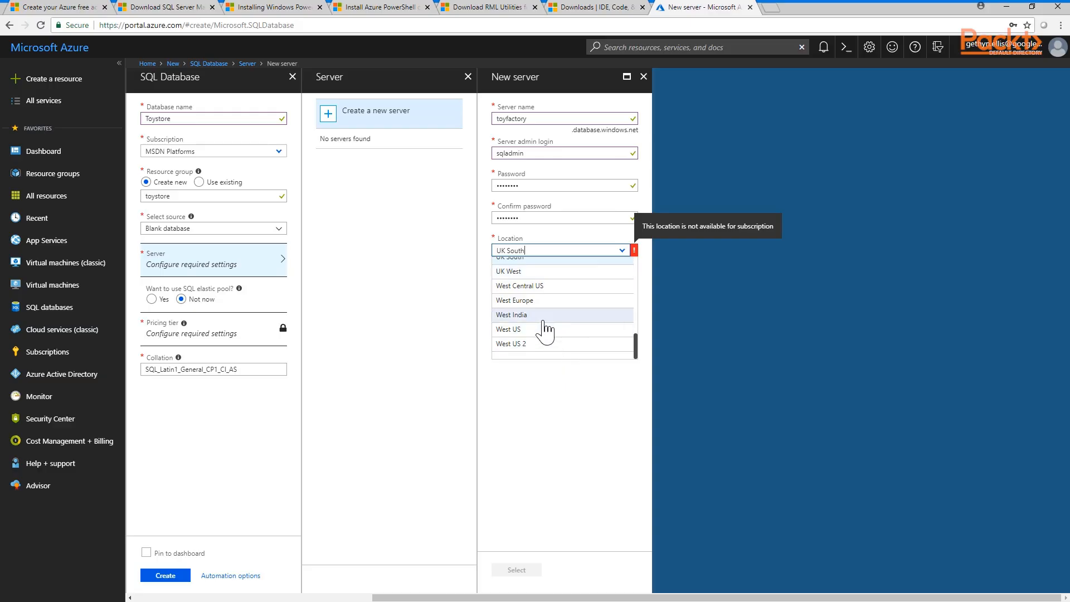
left_click(523, 303)
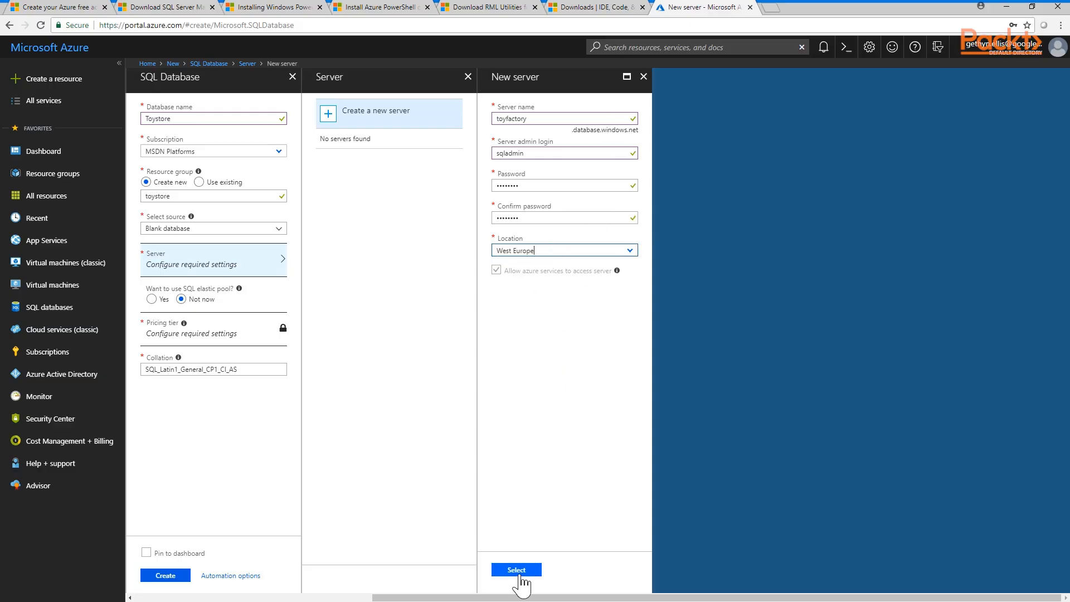
left_click(517, 570)
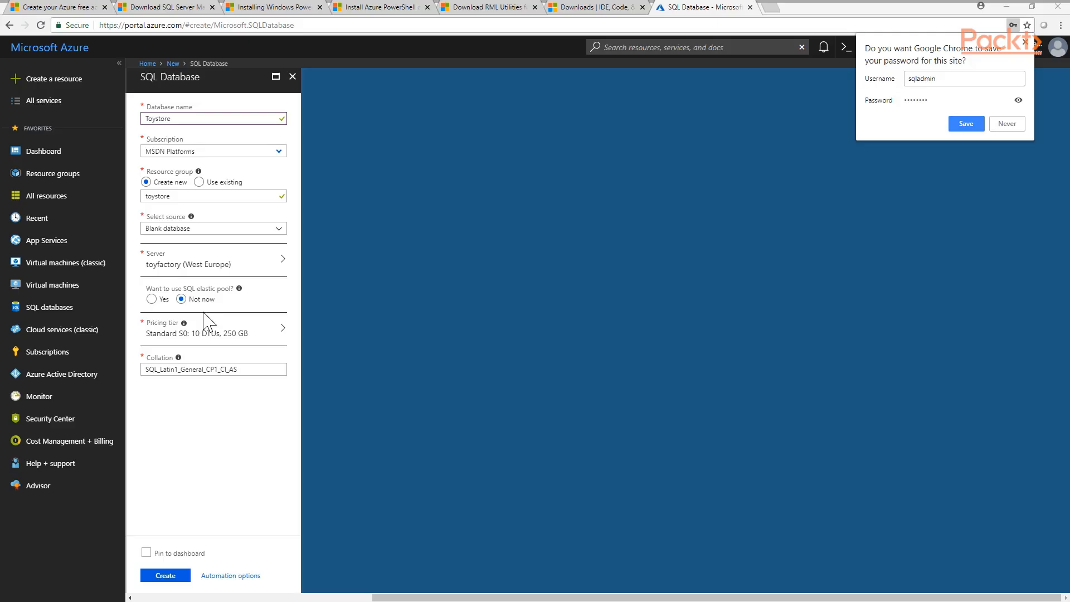
Apply the Standard S0 pricing tier with 10 DTUs and 250 GB, and create the database
left_click(257, 336)
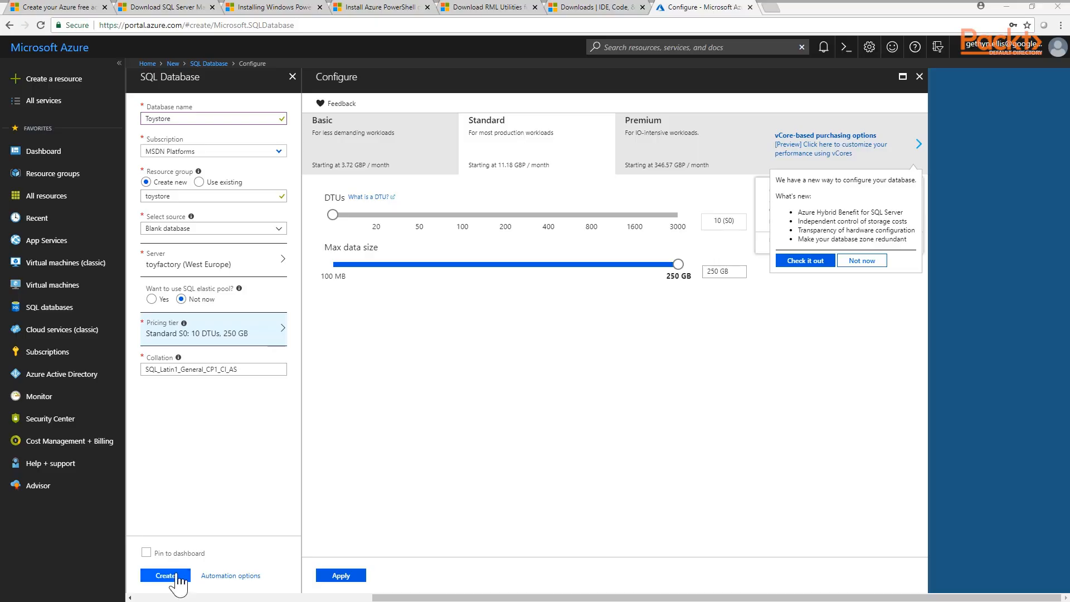
left_click(176, 578)
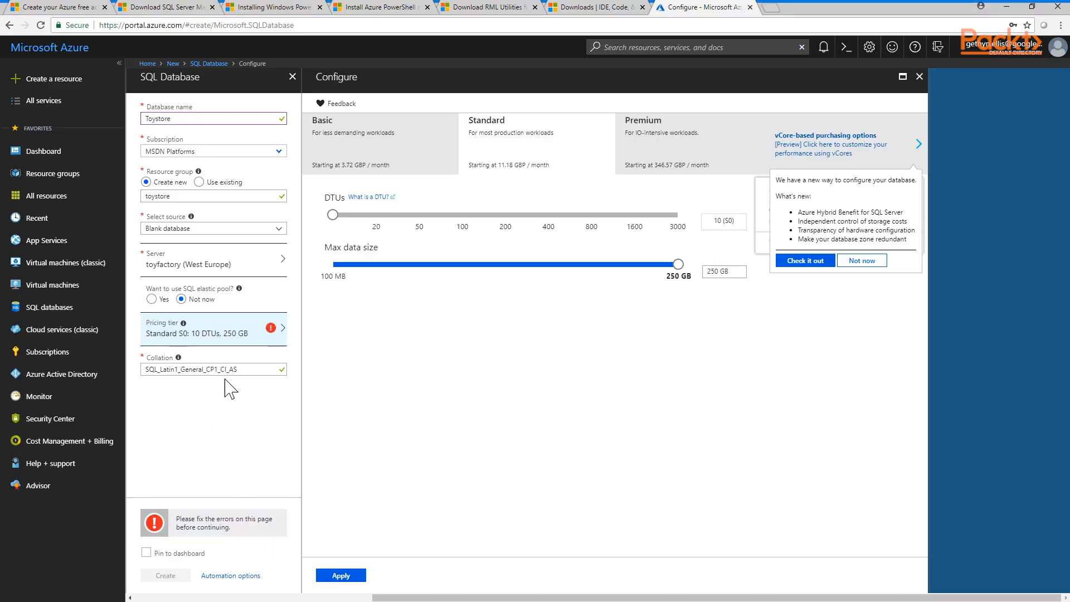
left_click(791, 263)
left_click(345, 576)
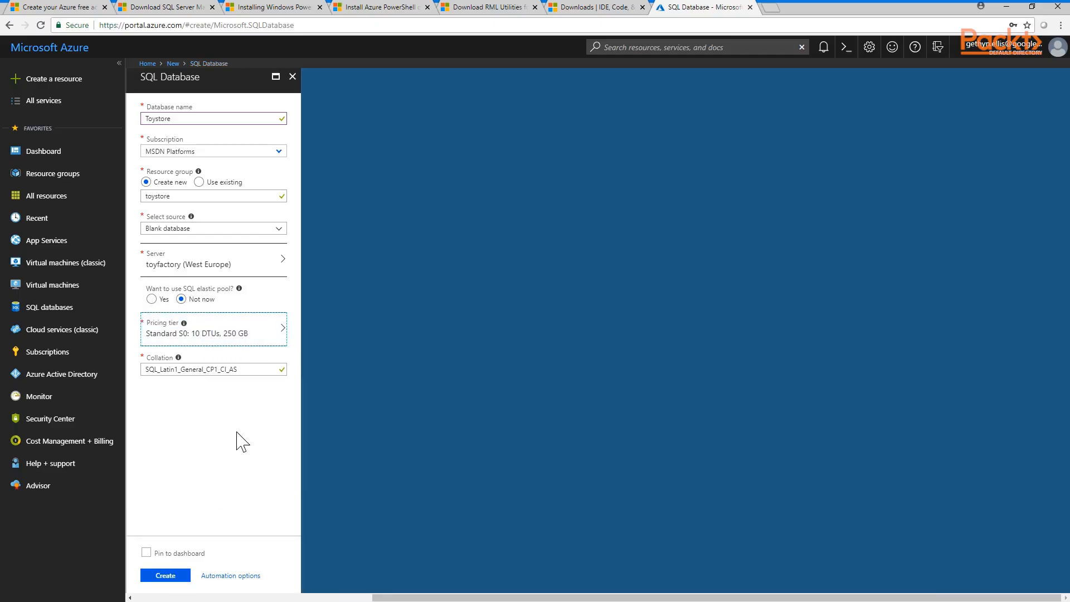
left_click(172, 577)
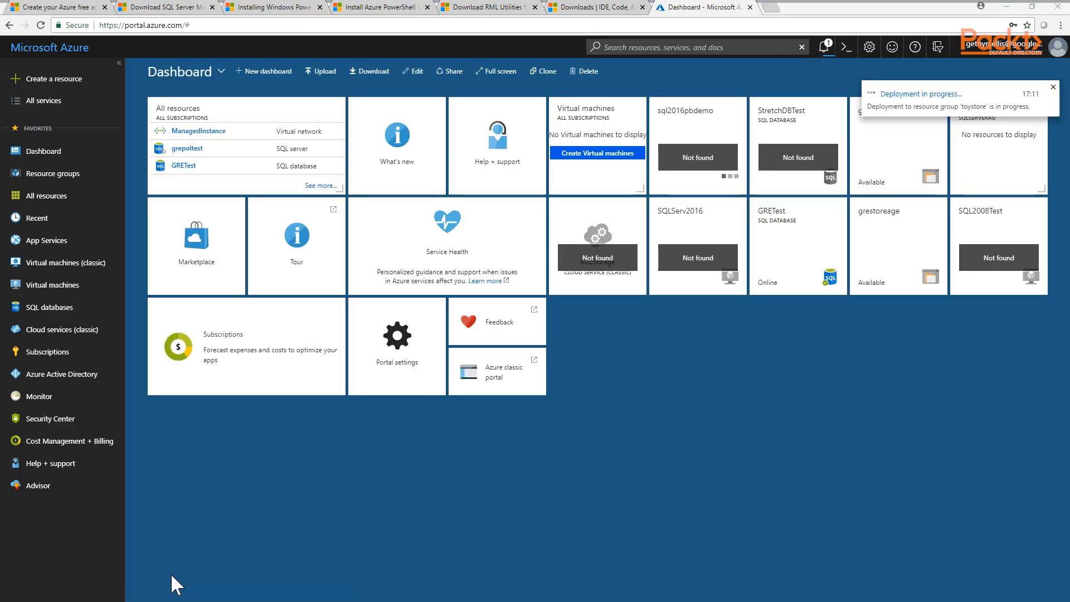
Check the deployment notification and open the deployed Toystore database's overview from it
mouse_move(294, 317)
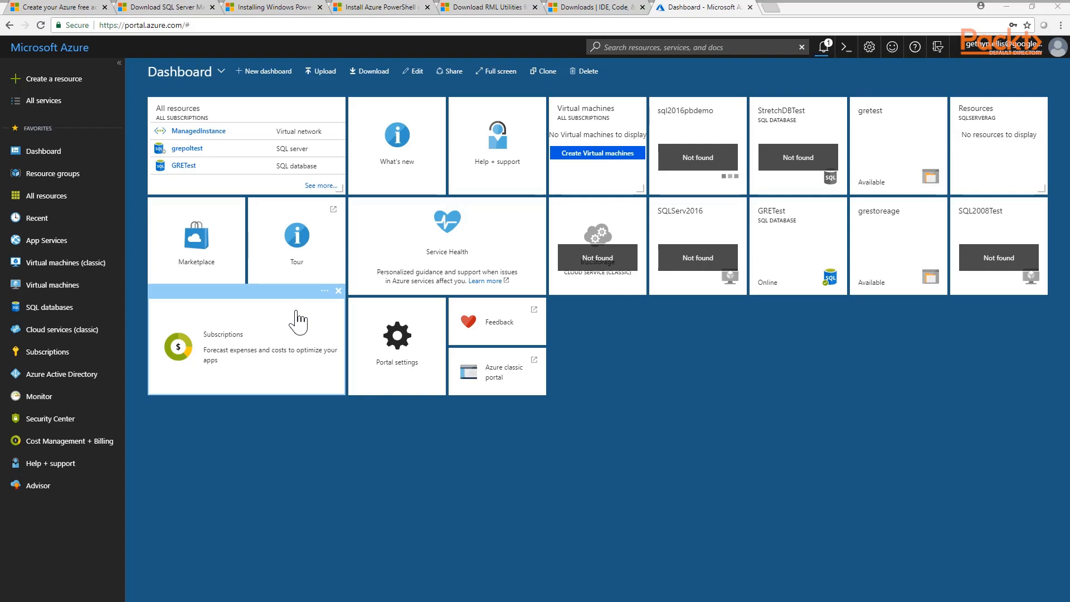
mouse_move(472, 348)
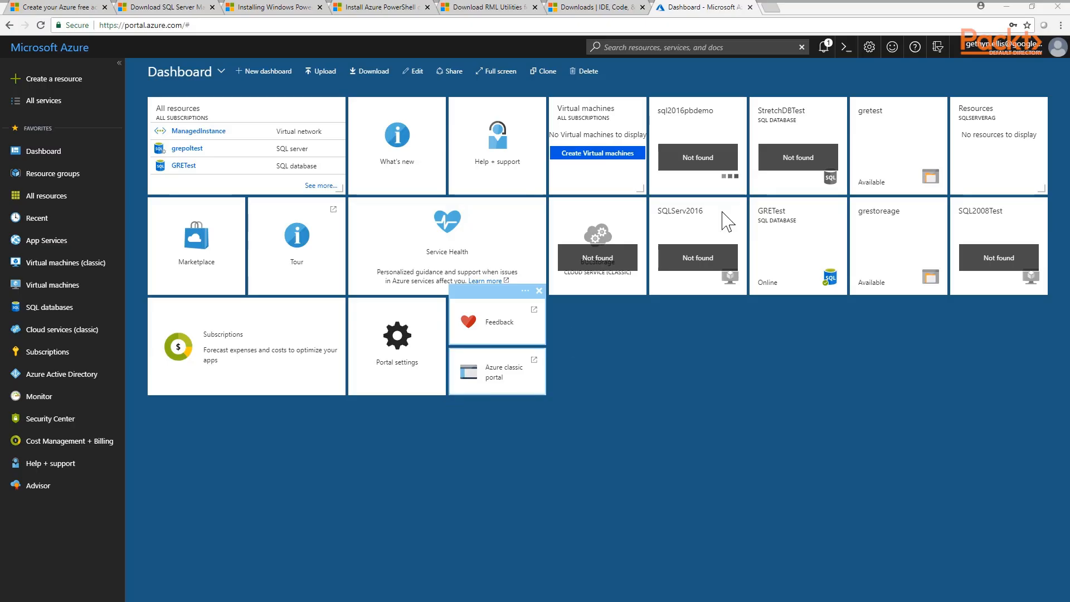
left_click(824, 49)
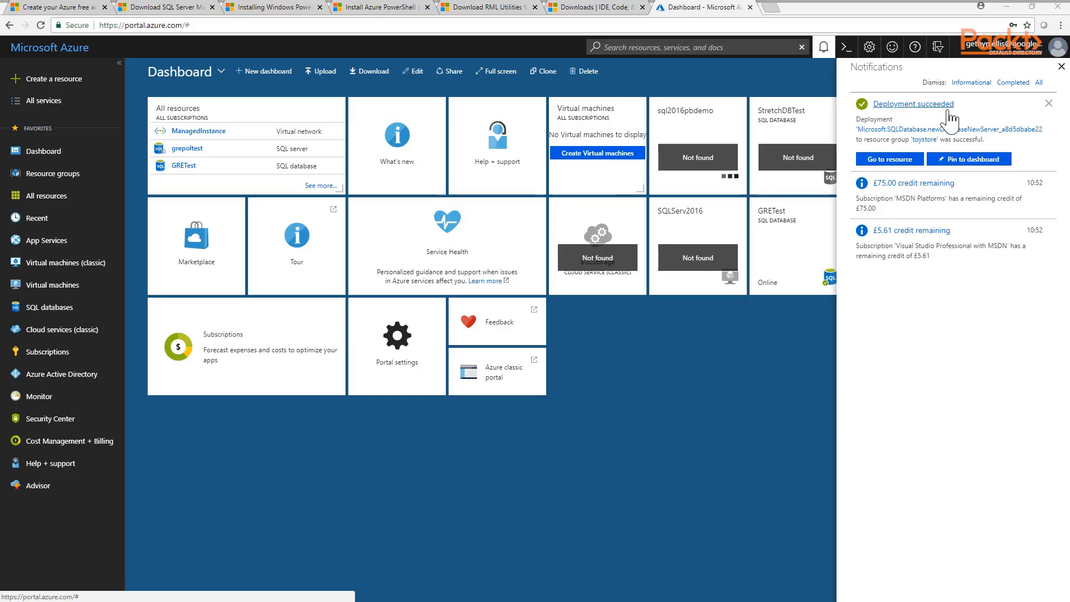
left_click(897, 162)
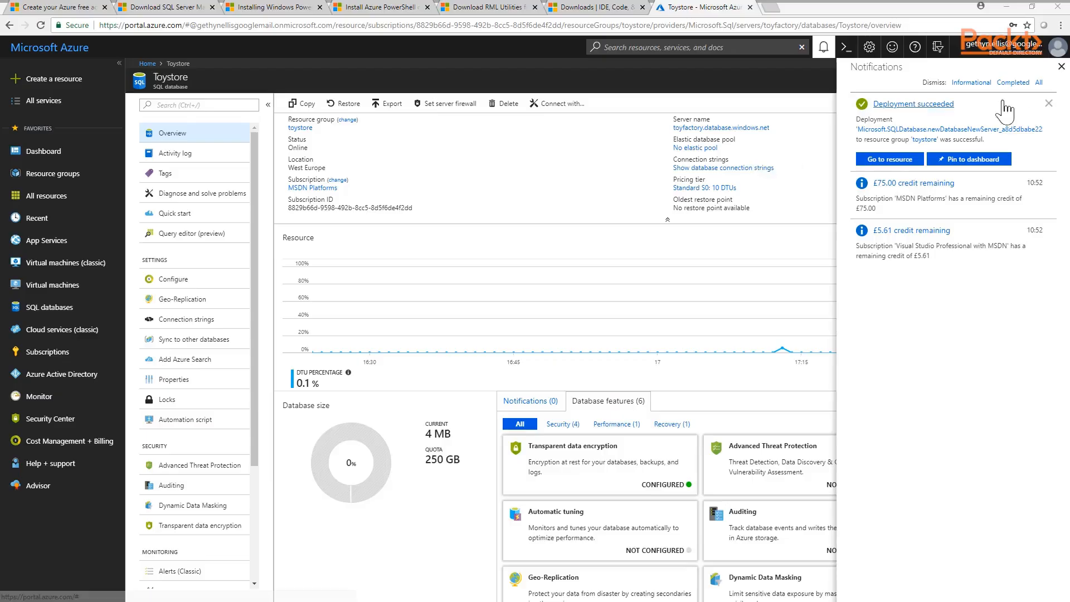
Open the Toystore database's query editor and log in with SQL server authentication as sqladmin, entering the account password
left_click(1061, 67)
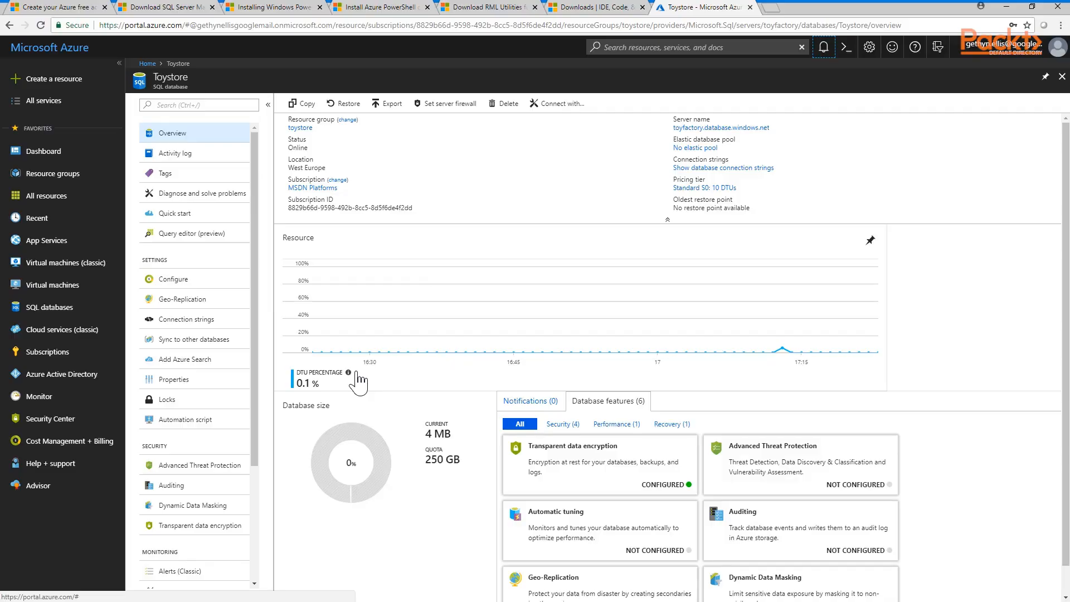
left_click(200, 237)
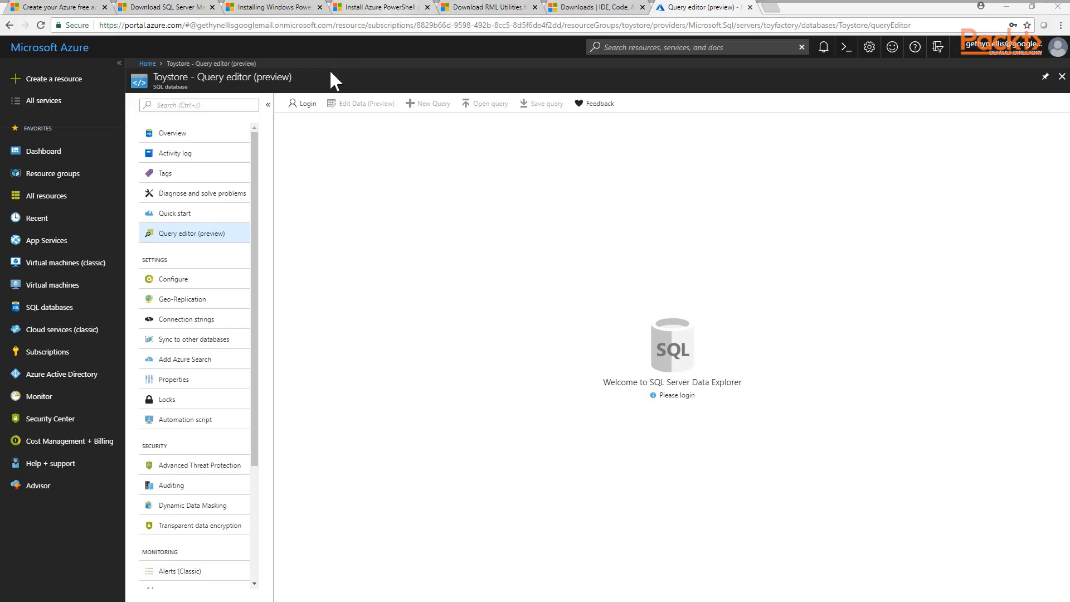
left_click(305, 105)
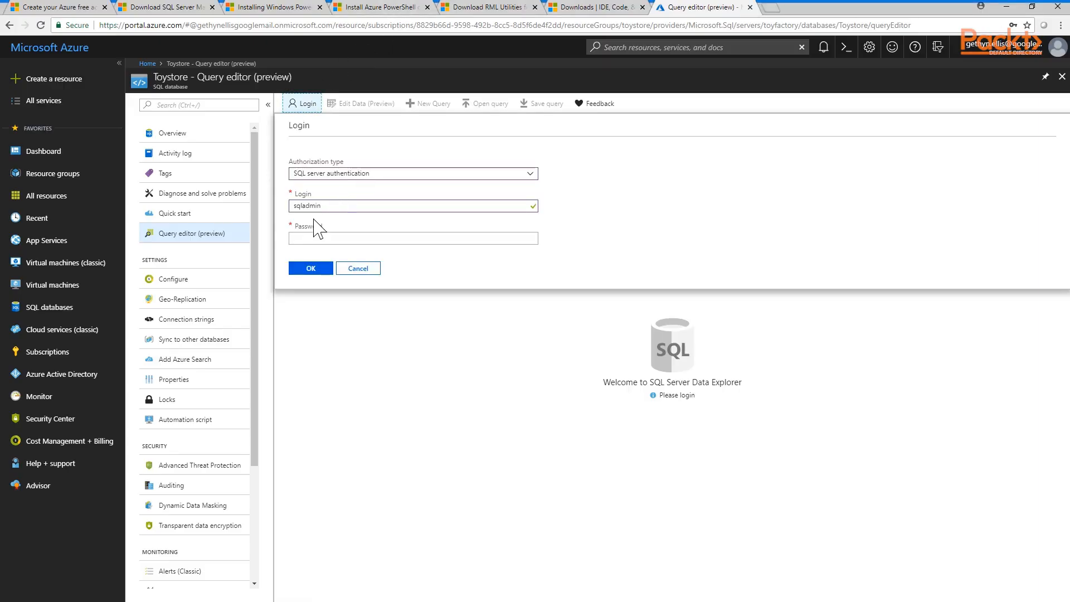
left_click(315, 240)
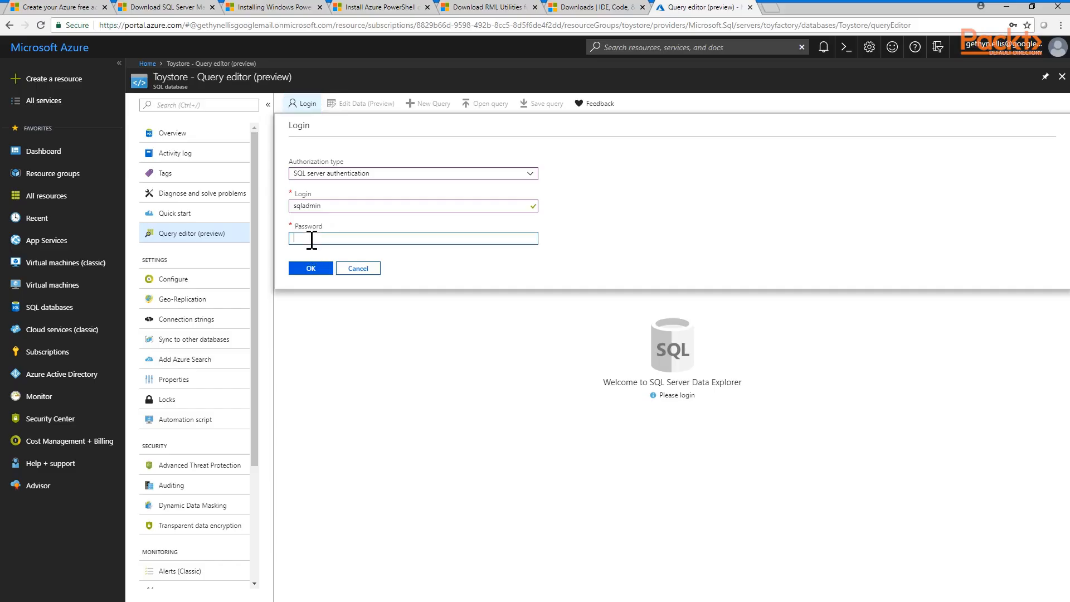
type("**")
left_click(312, 269)
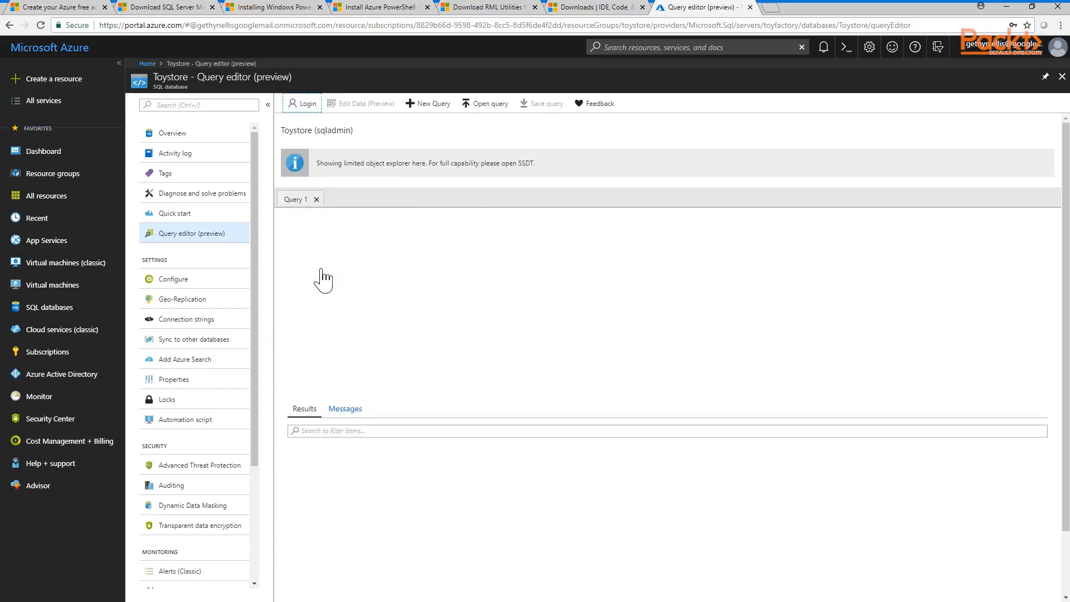
Inspect the Tables, Views and Stored Procedures folders of the Toystore database, and decline saving the login password in the browser
left_click(311, 205)
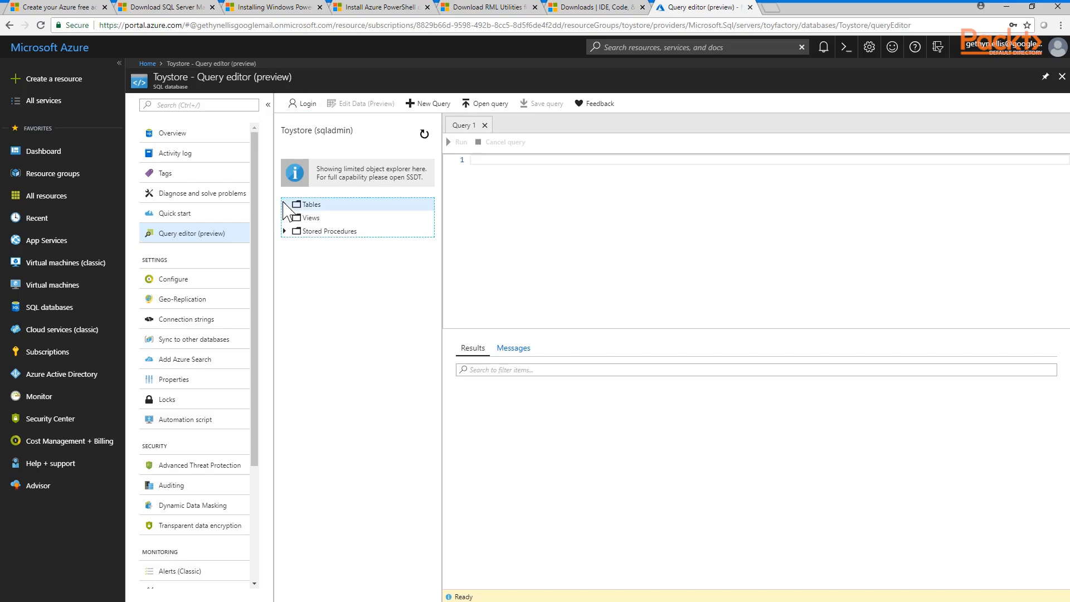
left_click(293, 218)
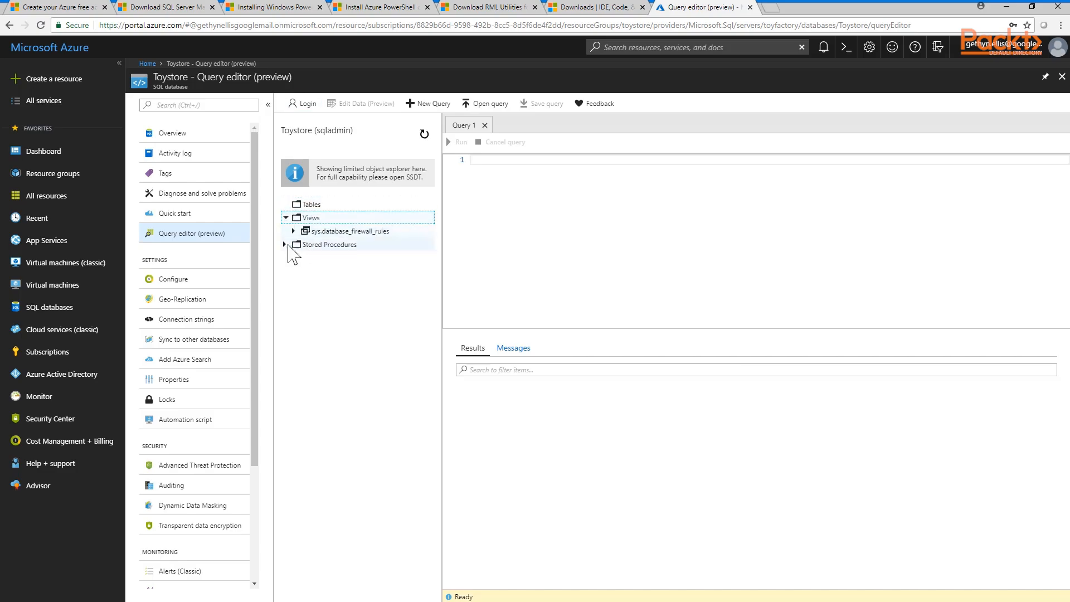
left_click(291, 246)
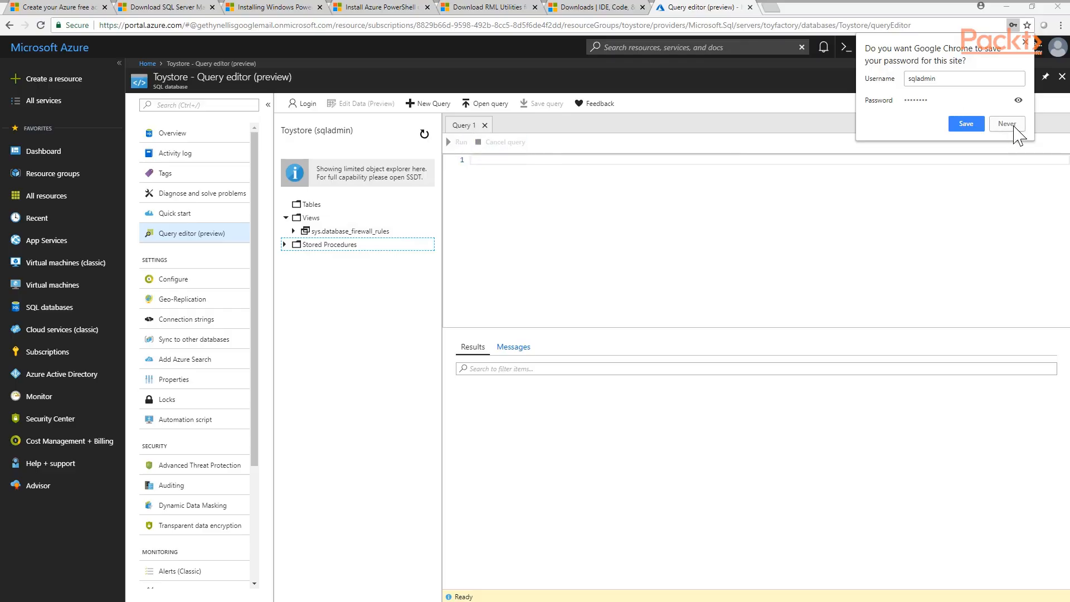
left_click(1007, 123)
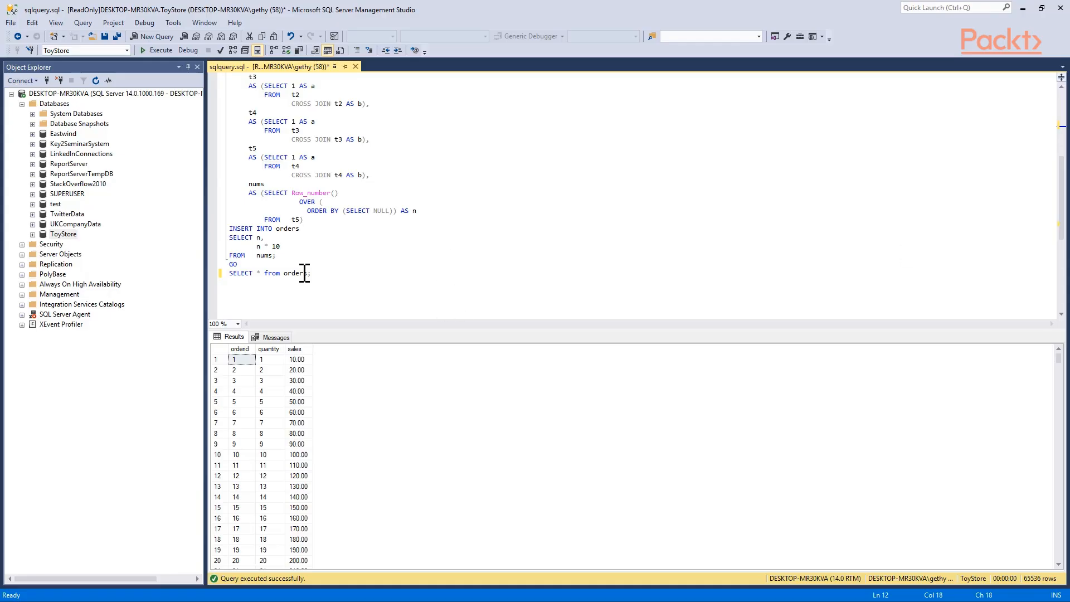
Copy the orders script, from the create-table comment through the final SELECT, from SQL Server Management Studio into Query 1 in the Azure query editor
left_click_drag(311, 282, 212, 92)
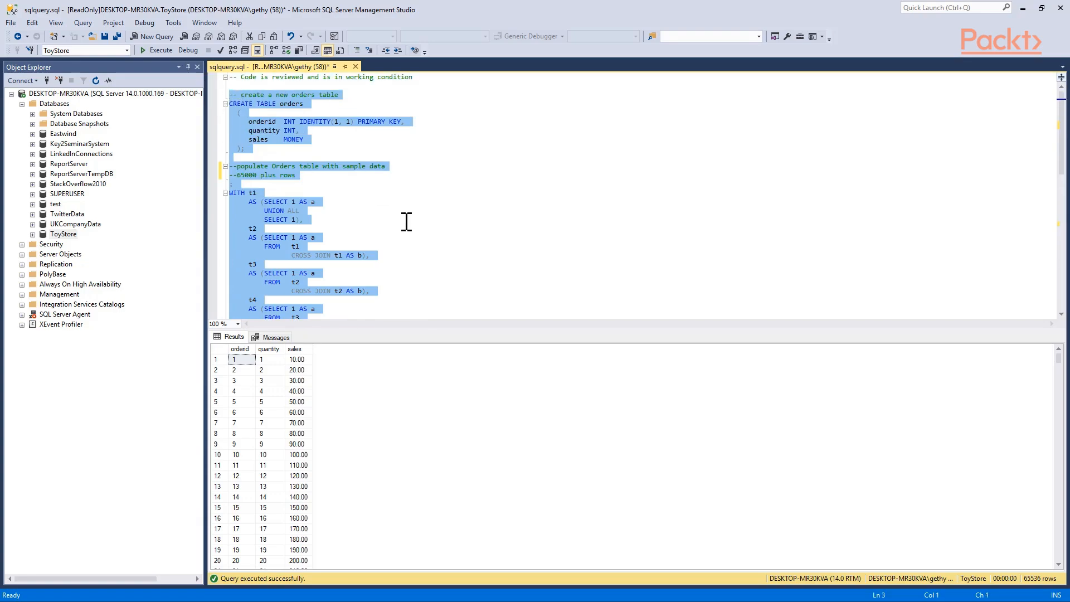
scroll(440, 232, "down", 3)
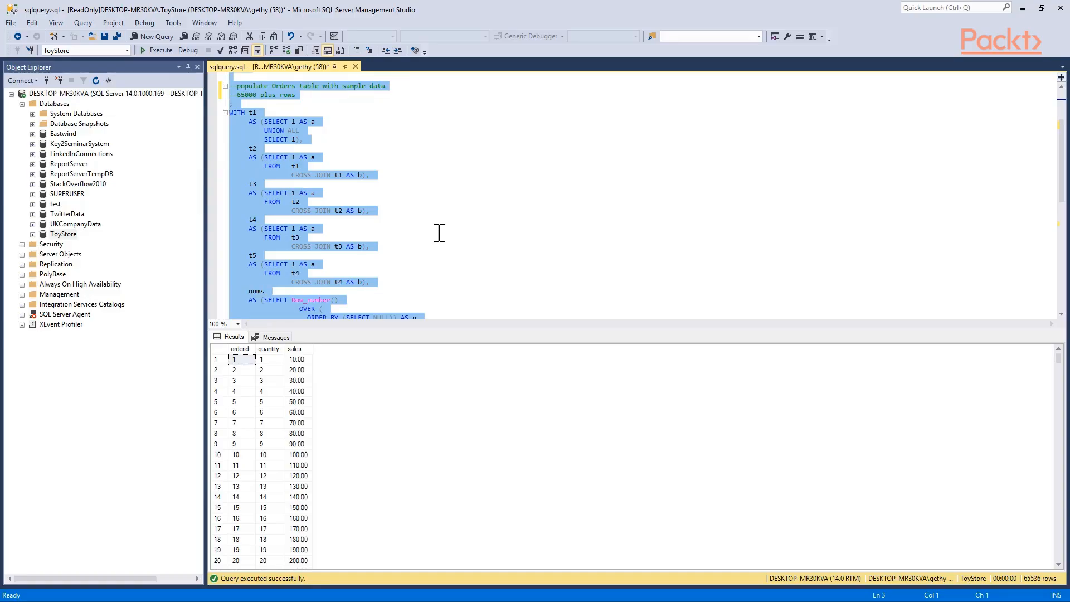
scroll(439, 233, "down", 2)
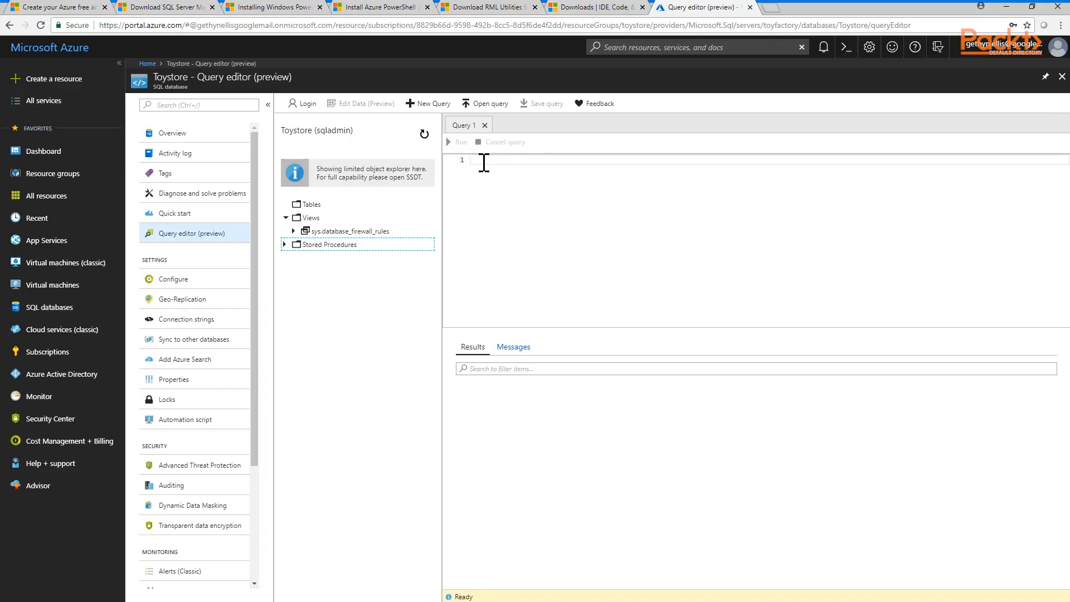
key("ctrl+v")
Run only the CREATE TABLE orders statement from the pasted script
scroll(573, 241, "up", 10)
left_click_drag(494, 223, 470, 161)
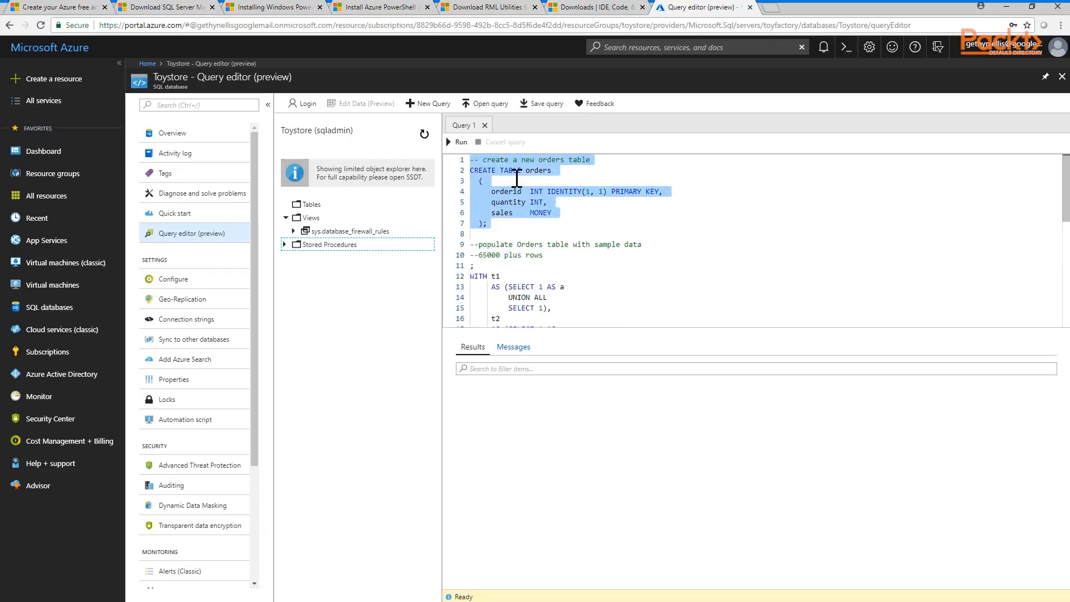
left_click(450, 143)
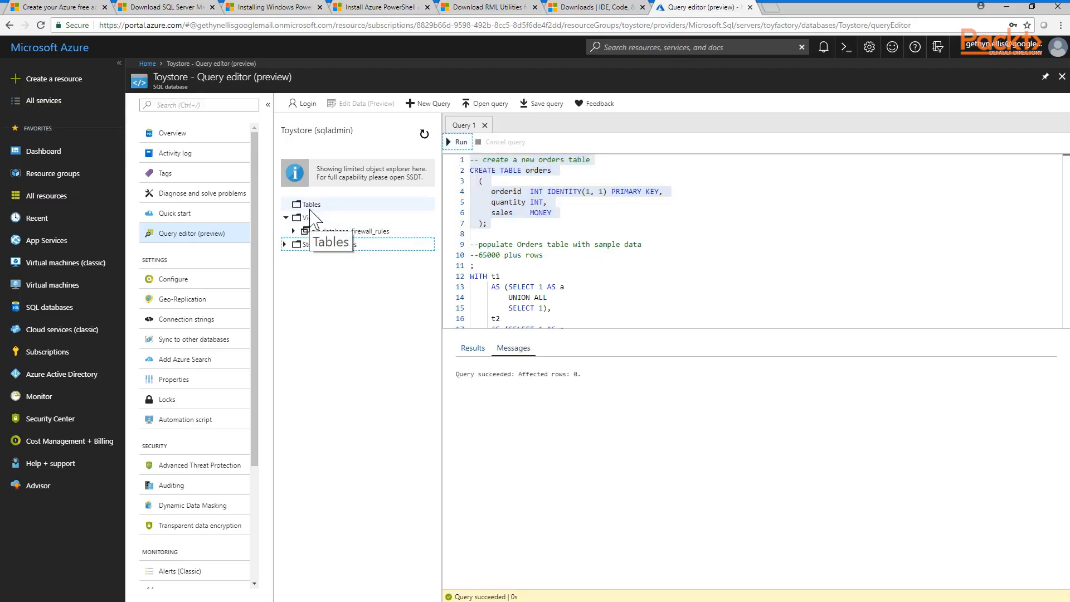
Refresh the Toystore object list and expand the Tables folder to check for the orders table
left_click(311, 208)
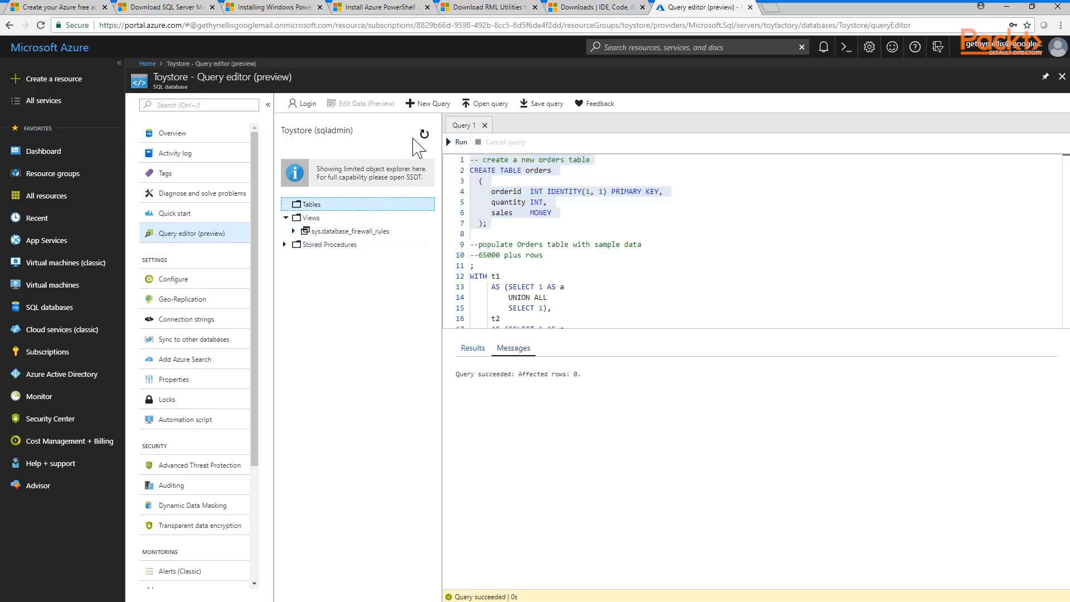
left_click(425, 135)
double_click(311, 205)
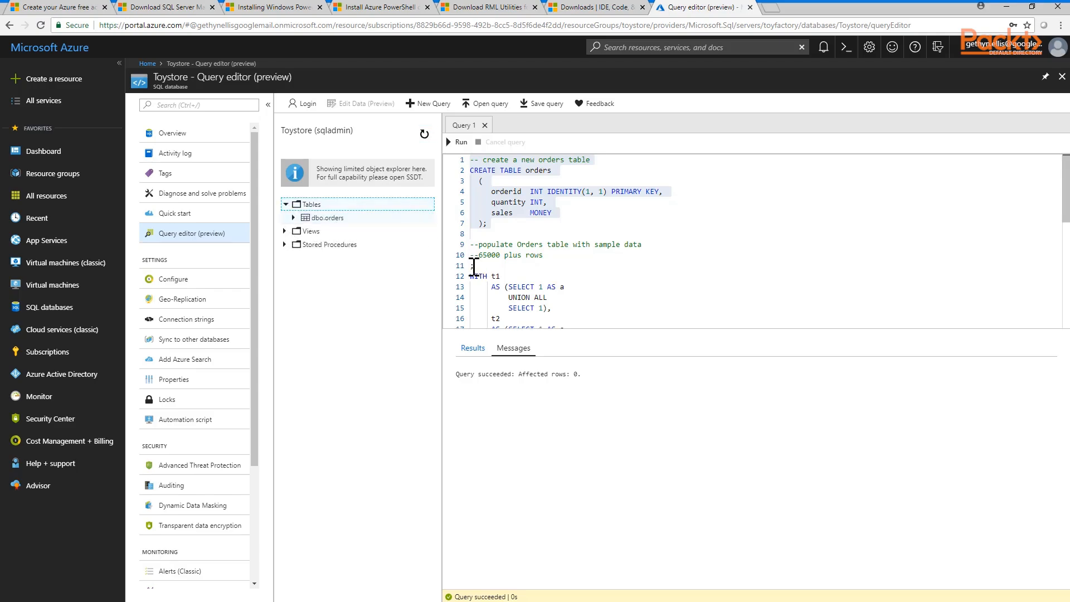
Limit the script's final SELECT on the orders table to TOP 10
left_click_drag(471, 268, 544, 308)
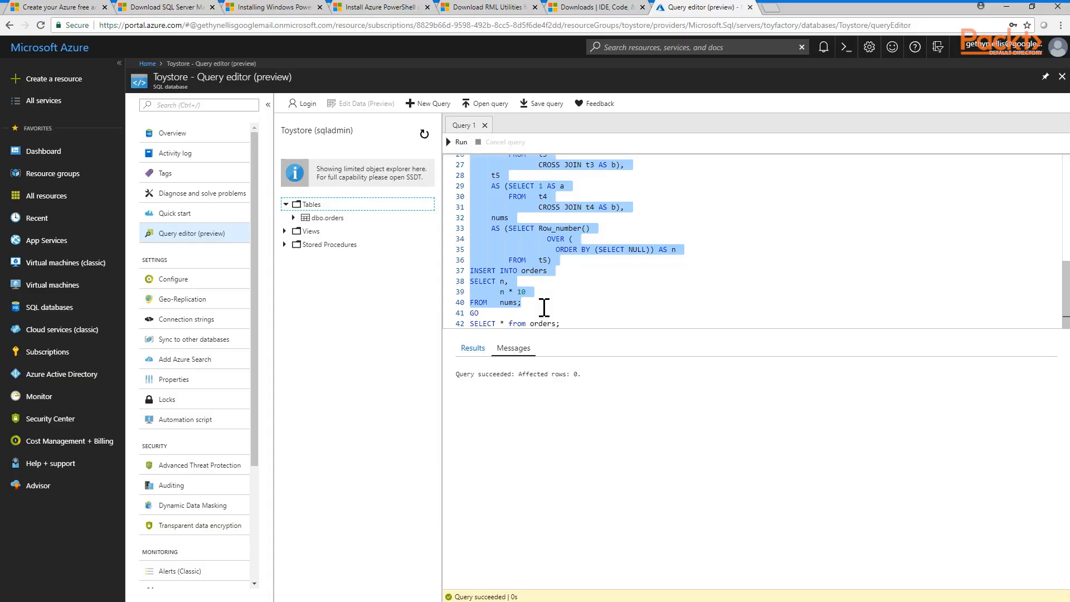
left_click_drag(544, 308, 568, 323)
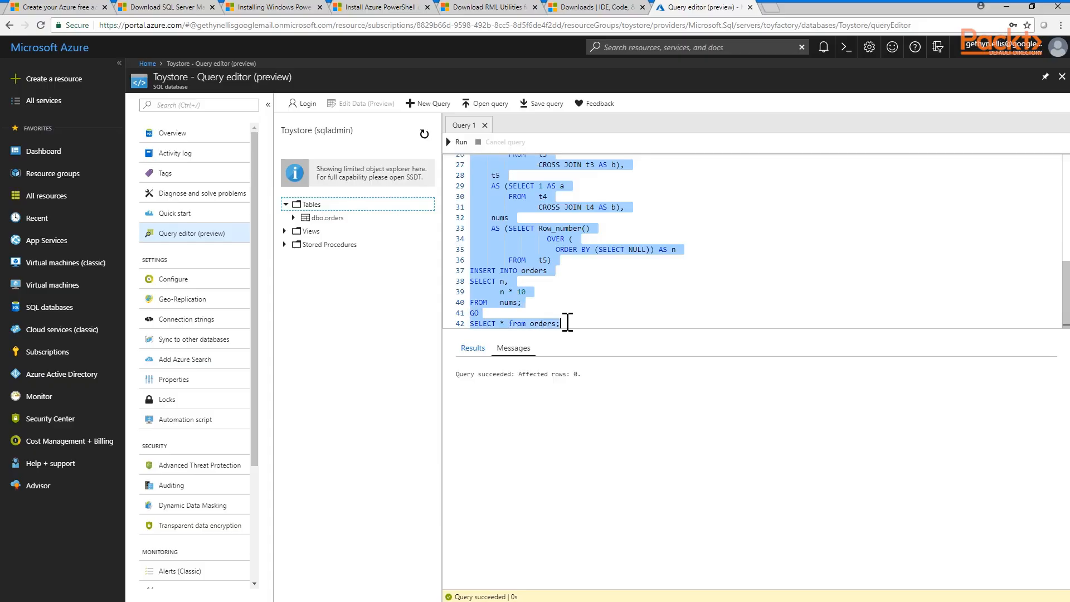
left_click(501, 324)
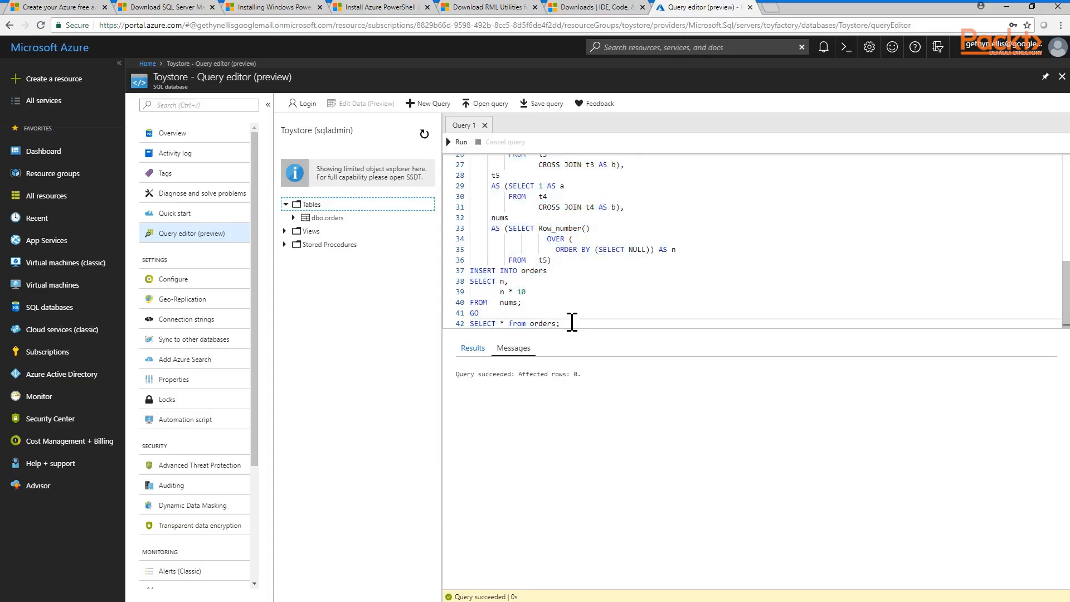
type("TOP 10")
Run the script from the semicolon on line 11 to the end to populate the orders table and query its top 10 rows
scroll(499, 204, "up", 5)
scroll(484, 201, "up", 1)
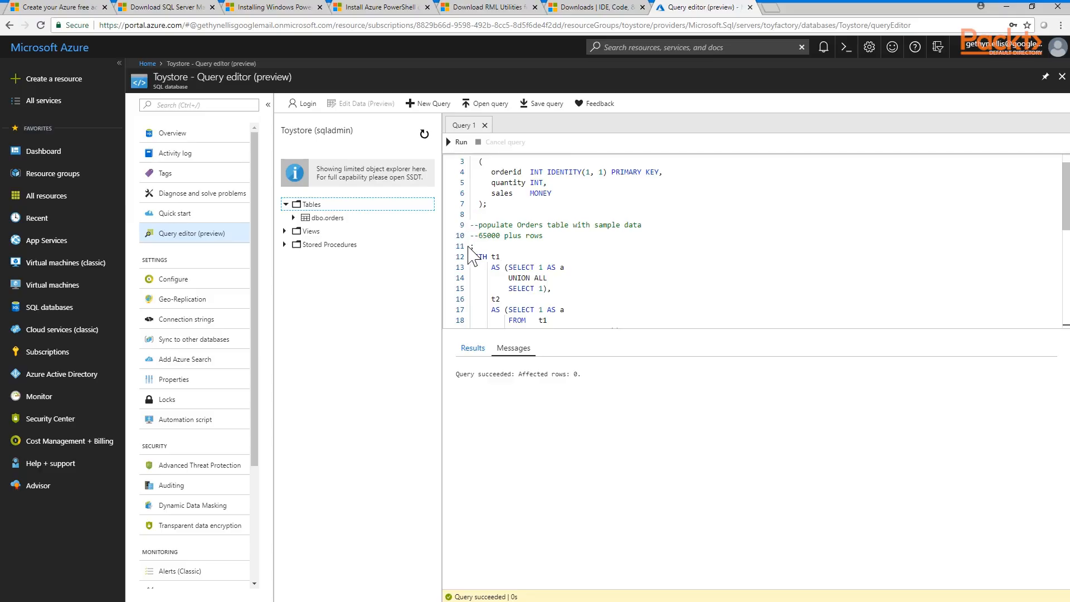
left_click(473, 247)
key("ctrl+shift+End")
left_click(461, 146)
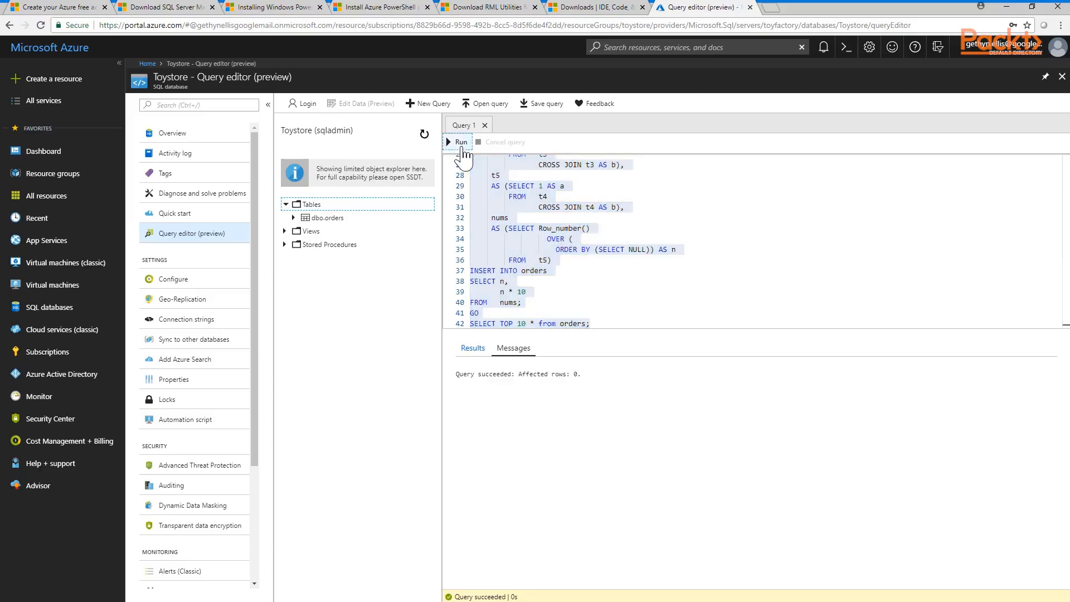